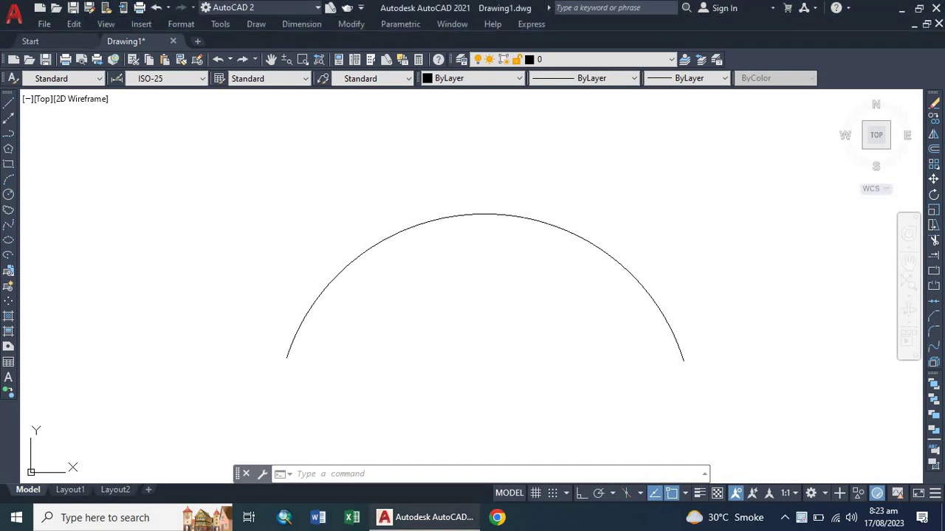
# Step: Start an Arc-Aligned Text on the drawn arc and enter the text "This is my home"
pyautogui.moveTo(527, 207)
pyautogui.mouseDown(button='middle')
pyautogui.moveTo(496, 214)
pyautogui.moveTo(518, 217)
pyautogui.moveTo(527, 208)
pyautogui.mouseUp(button='middle')
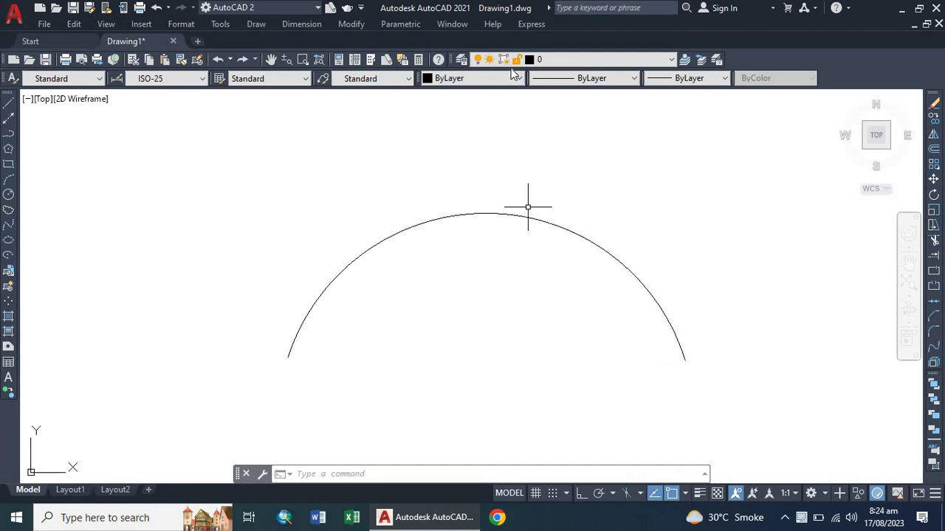
pyautogui.click(519, 25)
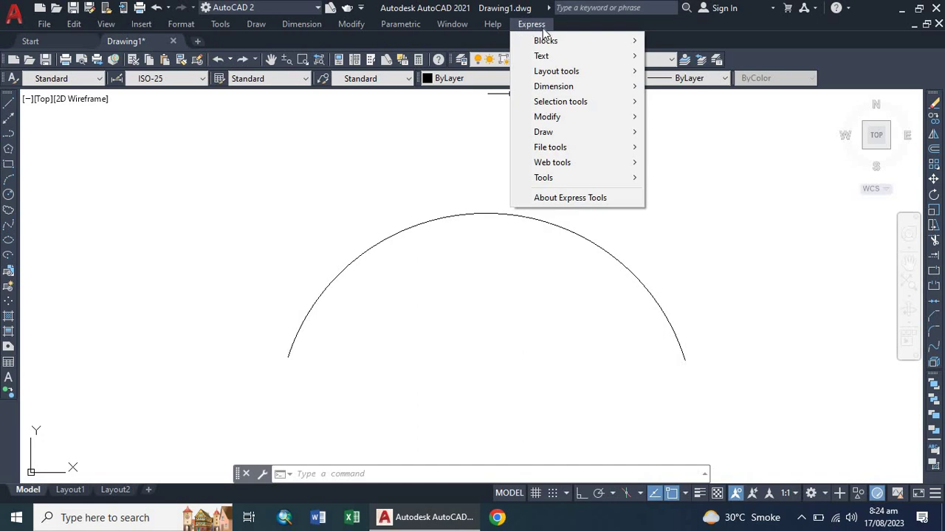
pyautogui.moveTo(546, 41)
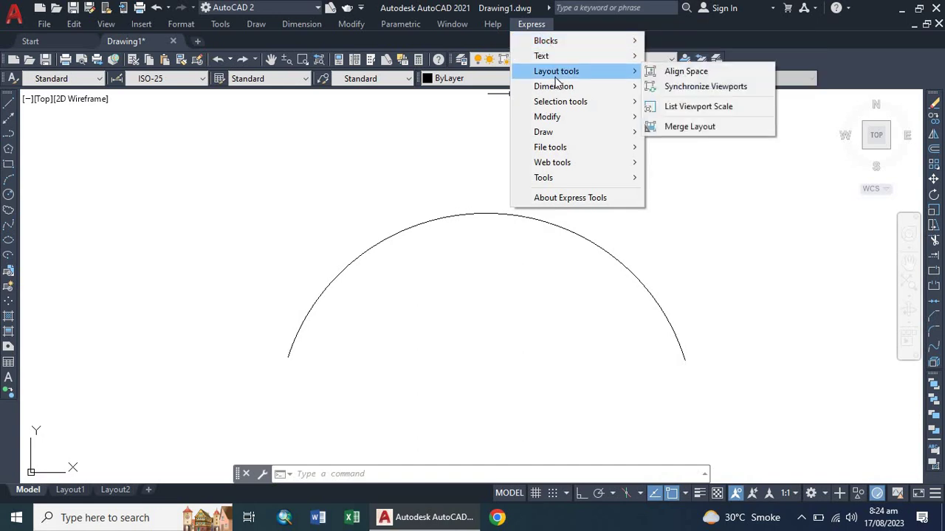
pyautogui.moveTo(557, 89)
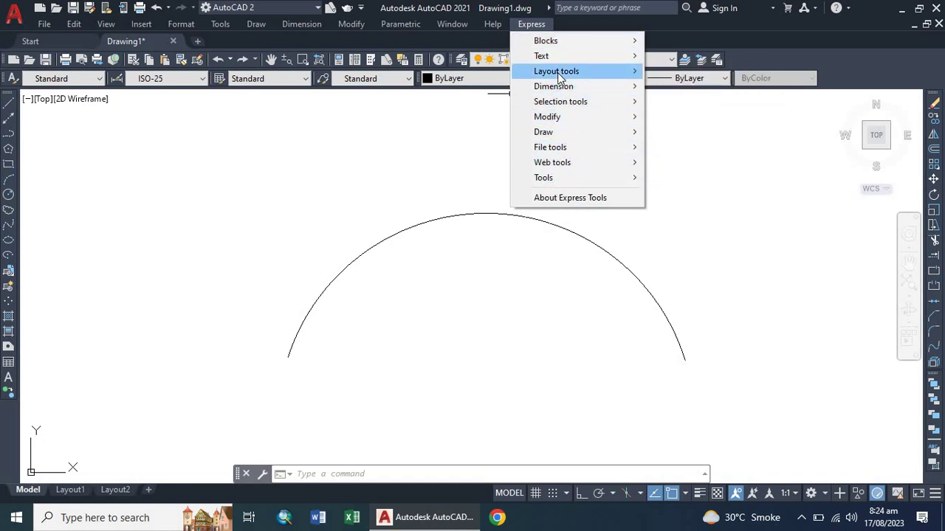
pyautogui.moveTo(559, 61)
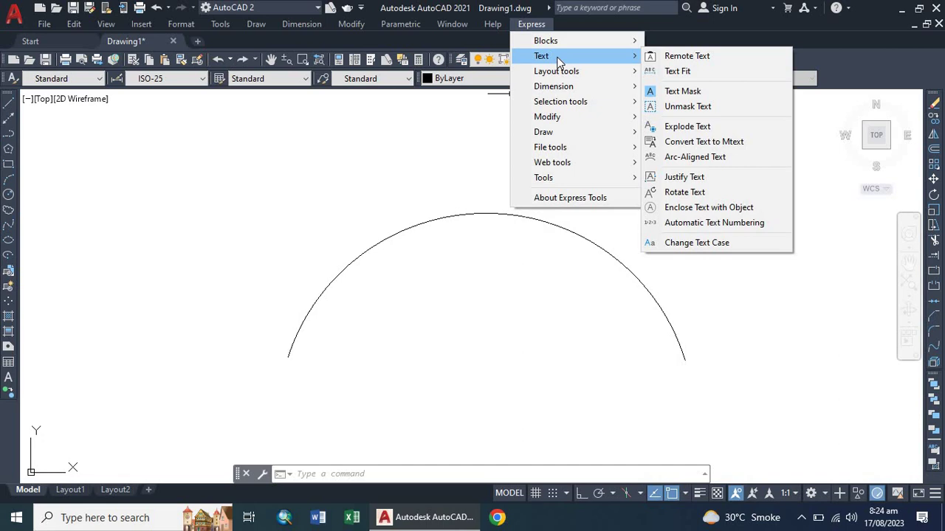
pyautogui.click(674, 157)
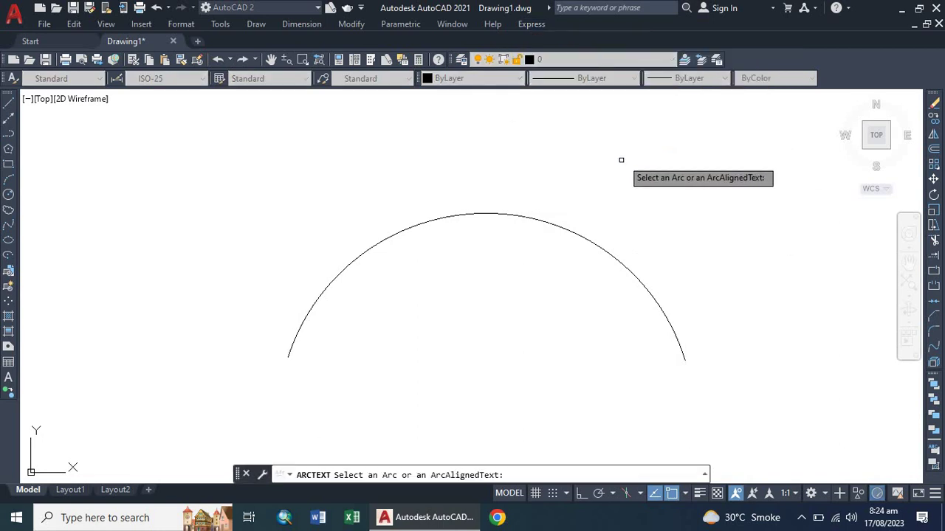
pyautogui.click(533, 217)
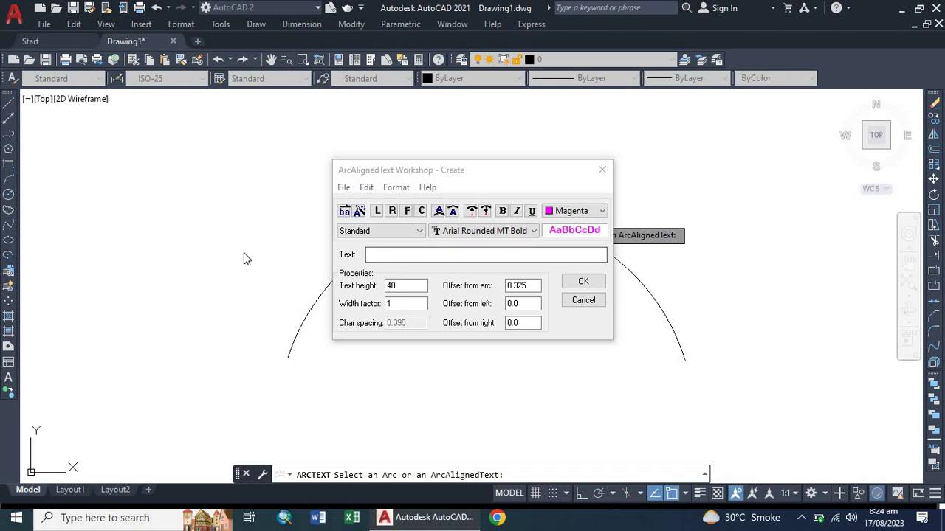
pyautogui.click(394, 254)
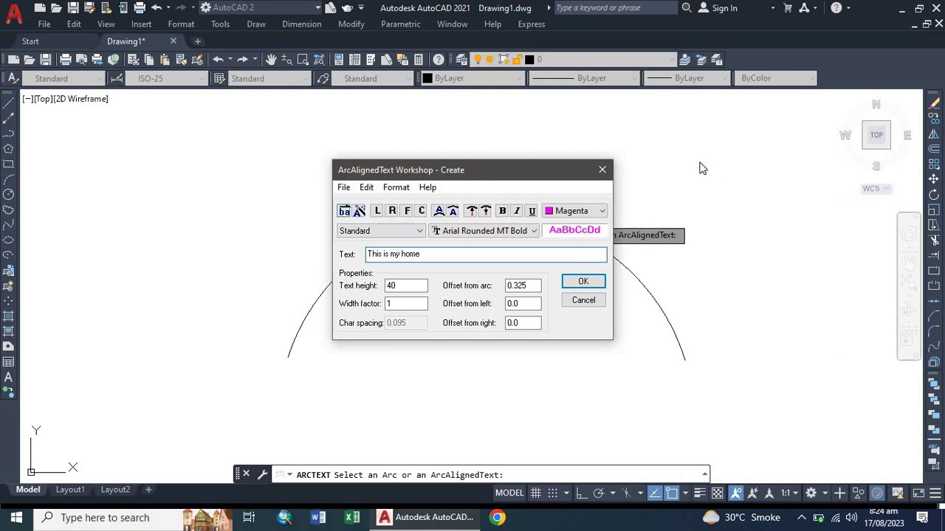
# Step: Set the arc-aligned text's height to 80 and its colour to Blue, and create it on the arc
pyautogui.moveTo(405, 286); pyautogui.dragTo(378, 285)
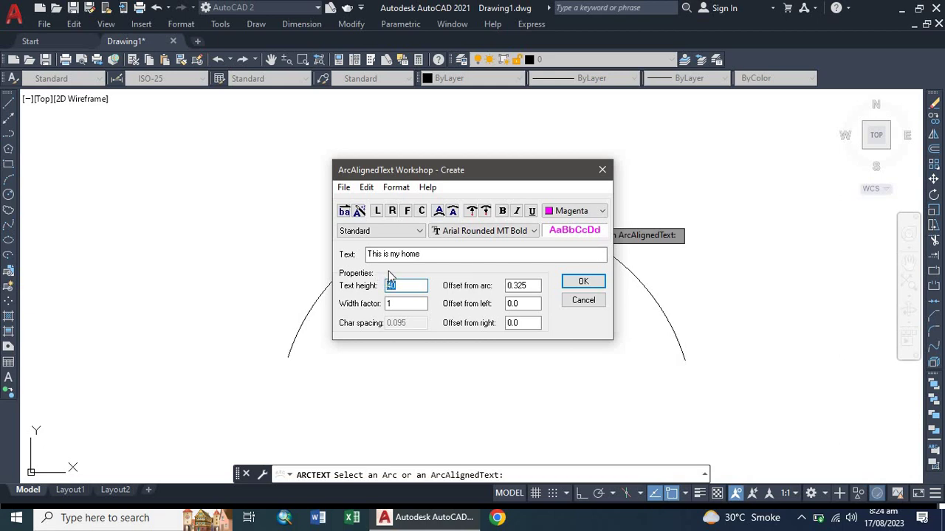
pyautogui.write('80')
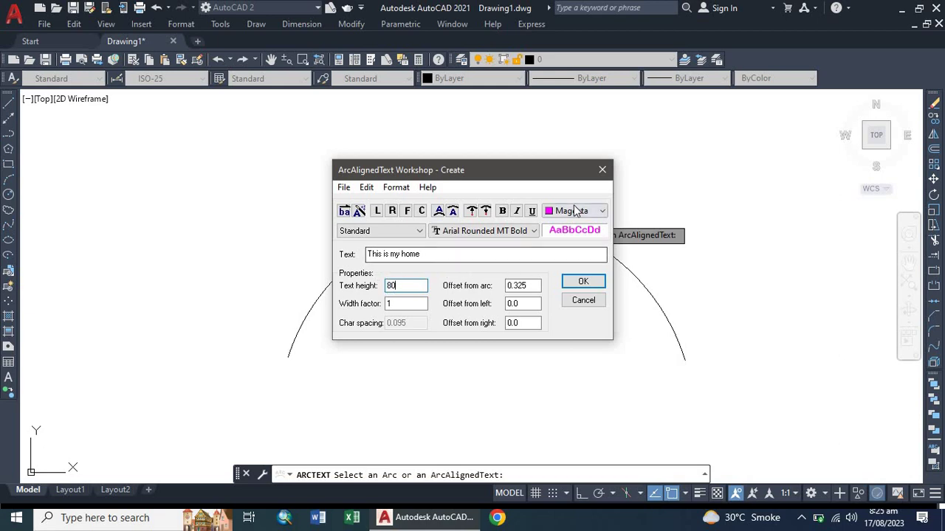
pyautogui.click(452, 258)
pyautogui.moveTo(422, 255); pyautogui.dragTo(348, 256)
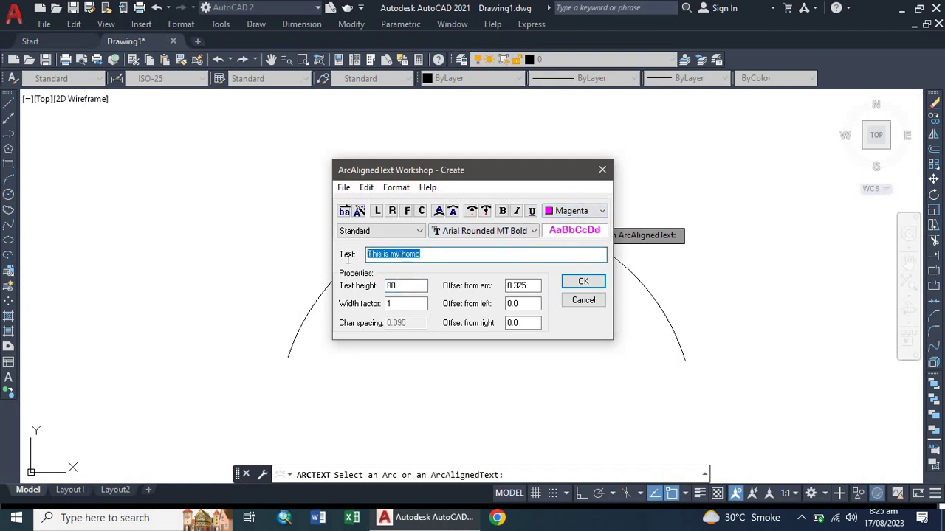
pyautogui.click(566, 212)
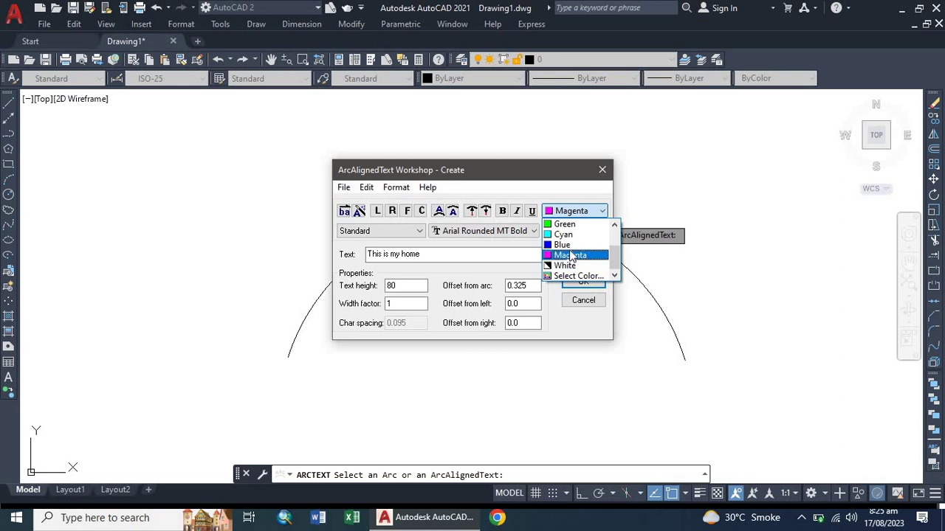
pyautogui.click(570, 245)
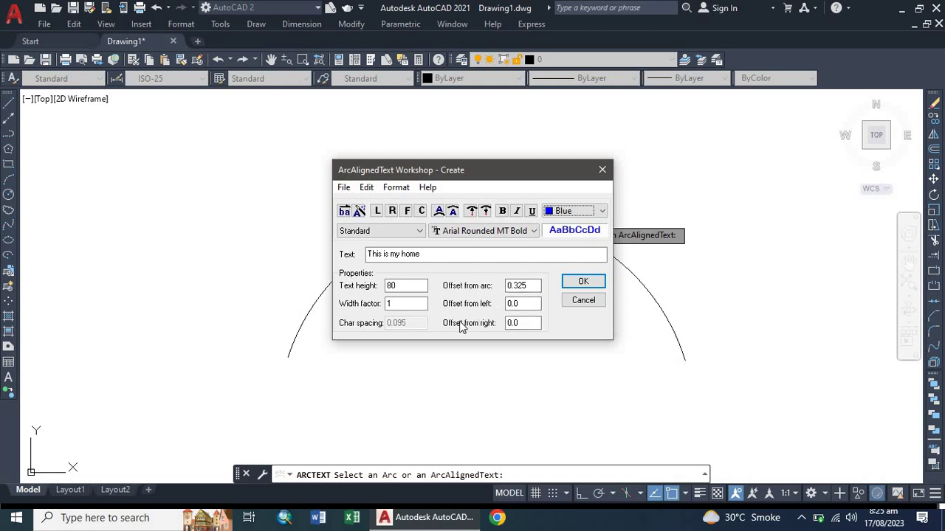
pyautogui.click(418, 256)
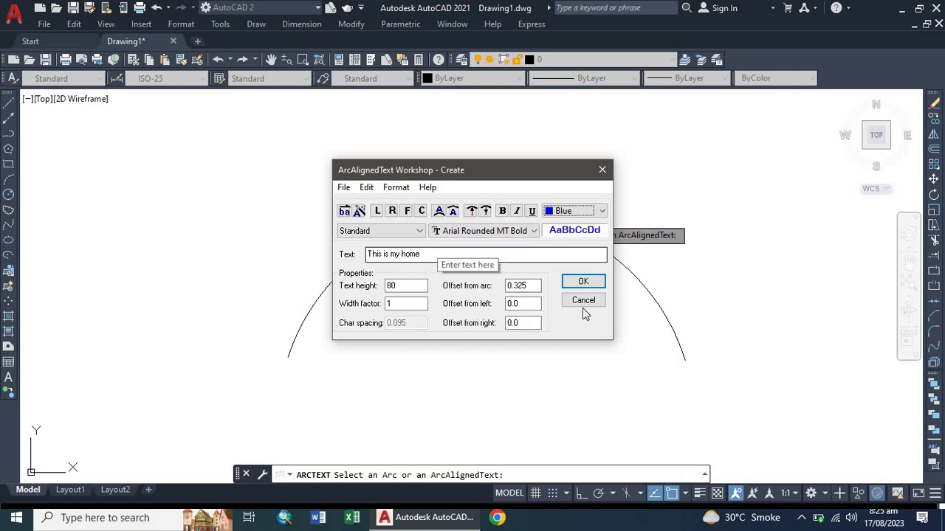
pyautogui.click(581, 278)
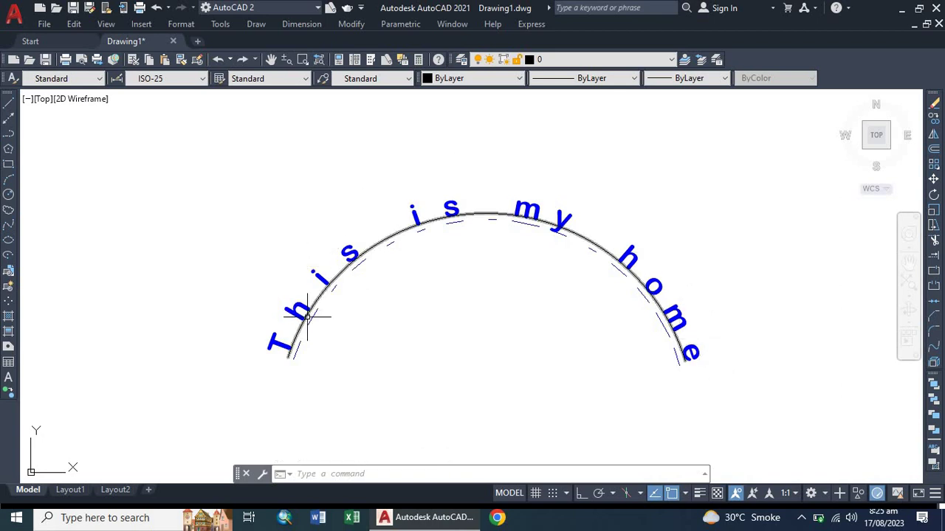
pyautogui.click(529, 24)
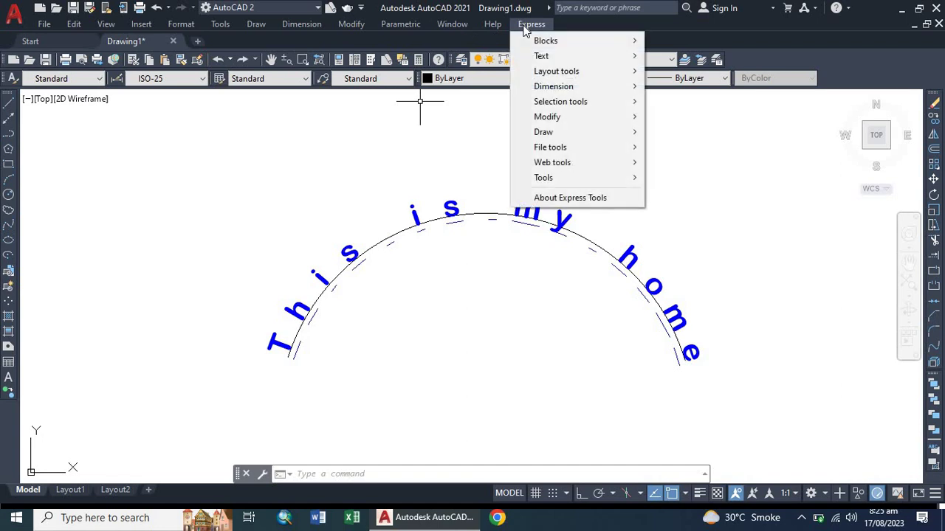
pyautogui.click(466, 160)
pyautogui.click(374, 163)
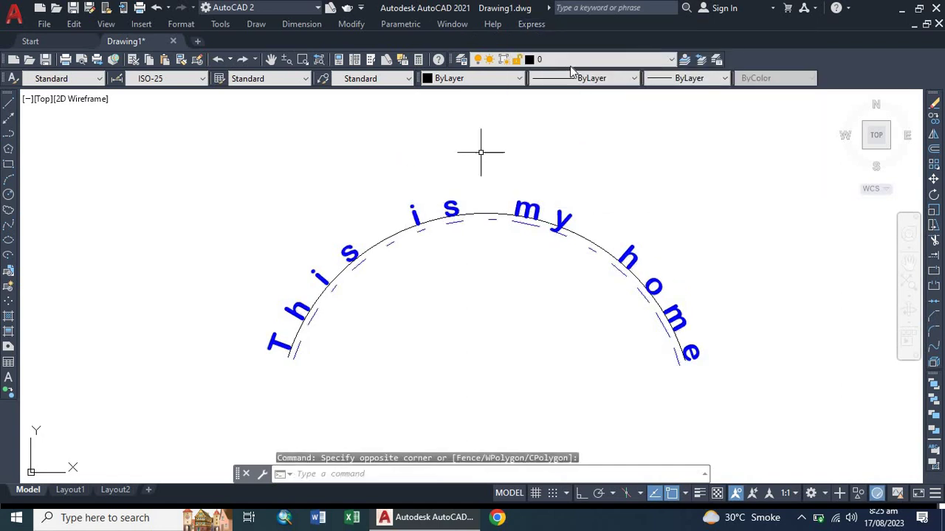
# Step: Open the arc-aligned text "This is my home" for modification with the Arc-Aligned Text command and select its wording
pyautogui.click(529, 24)
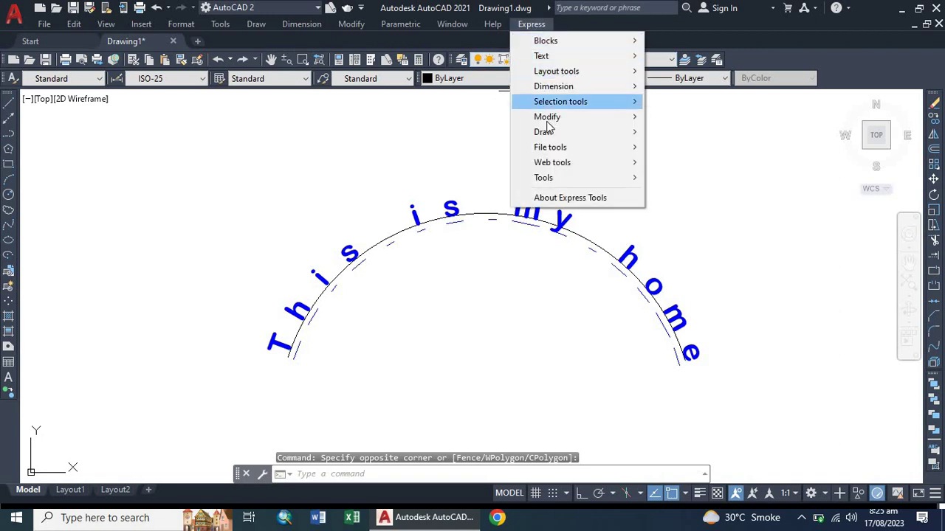
pyautogui.moveTo(561, 58)
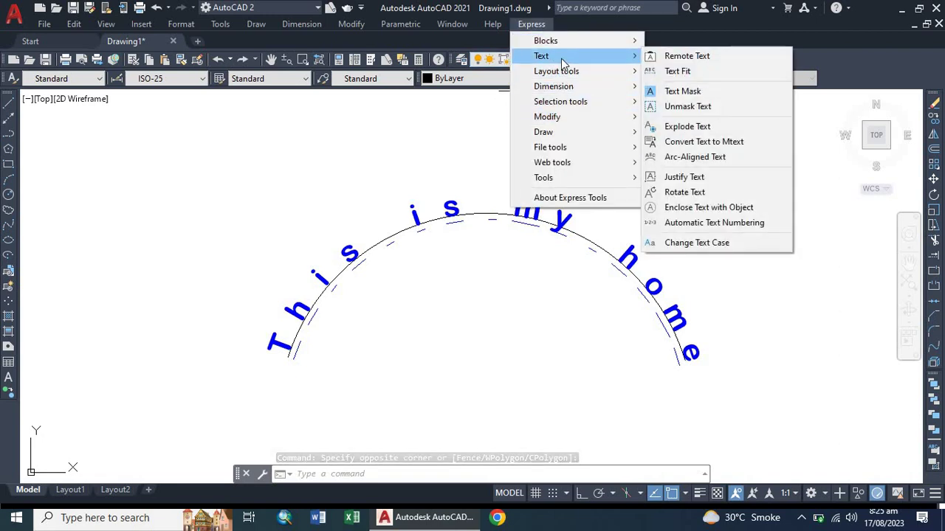
pyautogui.click(698, 159)
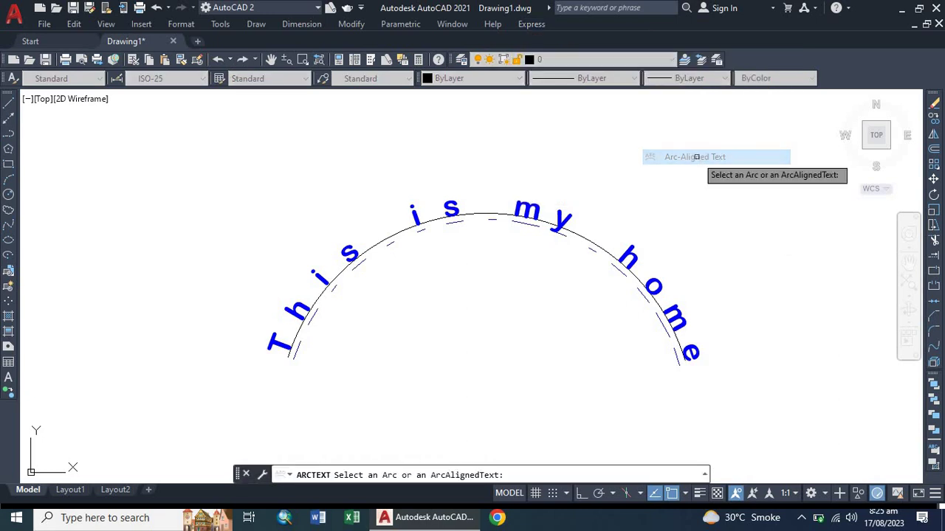
pyautogui.click(531, 205)
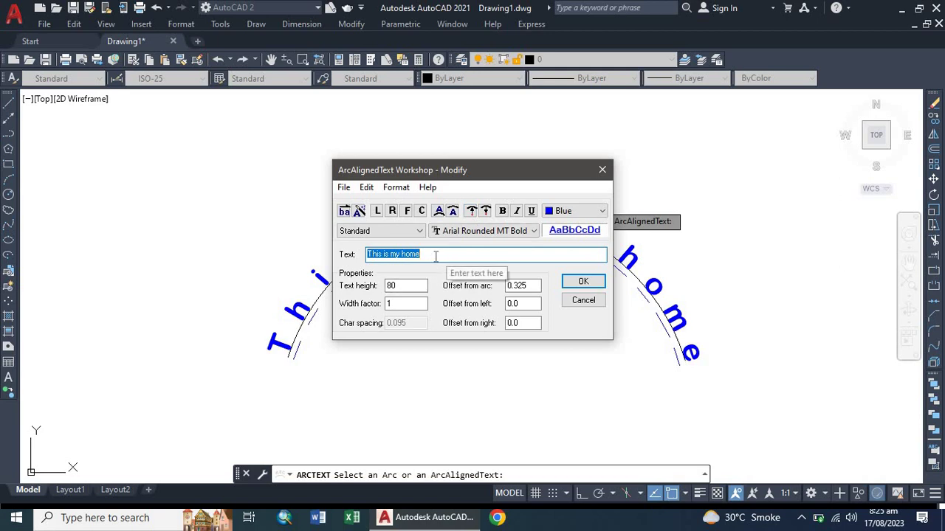
pyautogui.click(440, 254)
pyautogui.moveTo(440, 254); pyautogui.dragTo(356, 255)
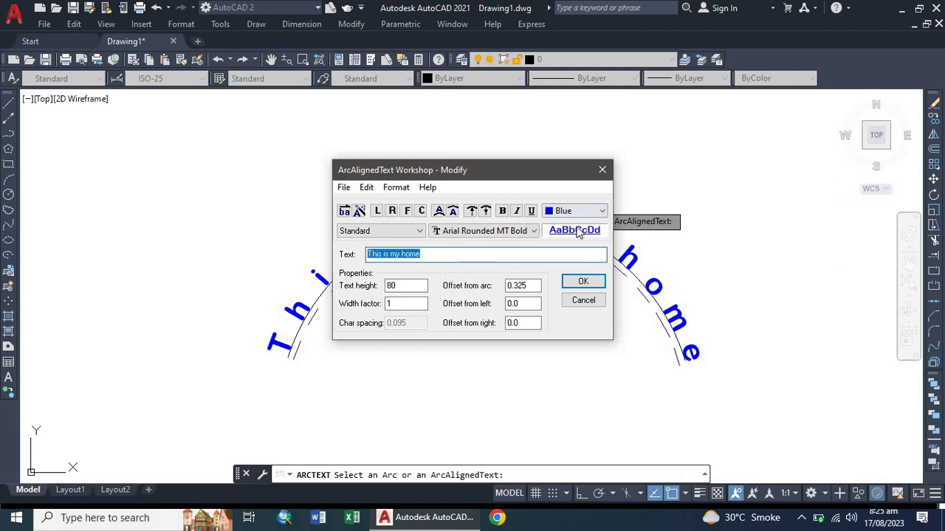
pyautogui.click(516, 230)
pyautogui.click(481, 254)
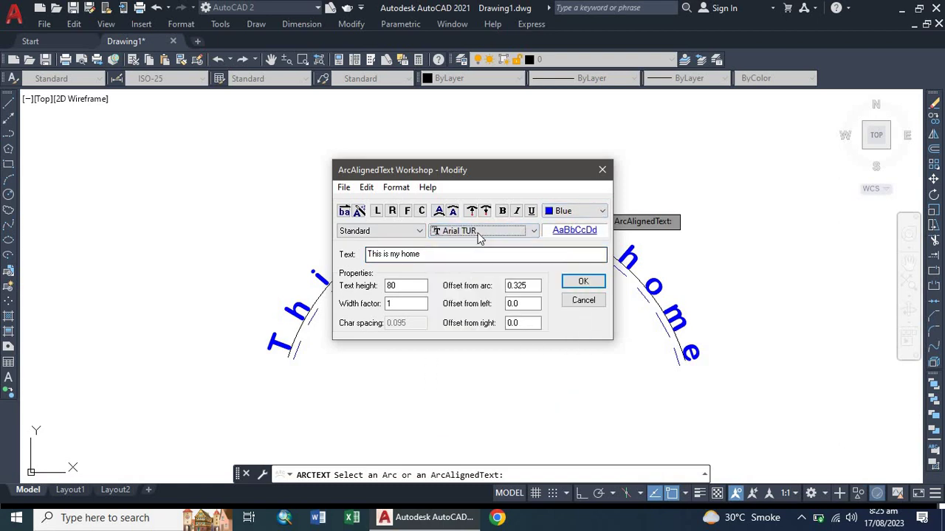
pyautogui.click(481, 232)
pyautogui.scroll(15, 484, 275)
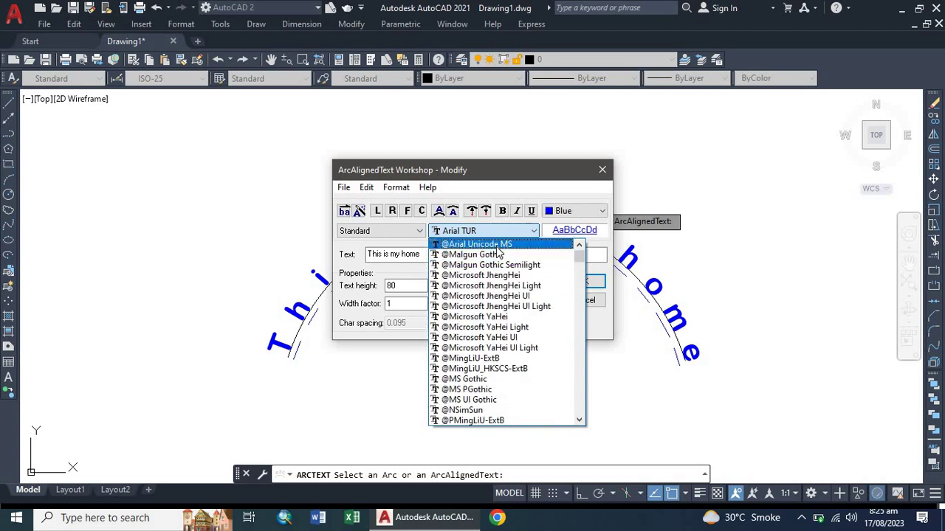
pyautogui.click(496, 245)
pyautogui.click(505, 233)
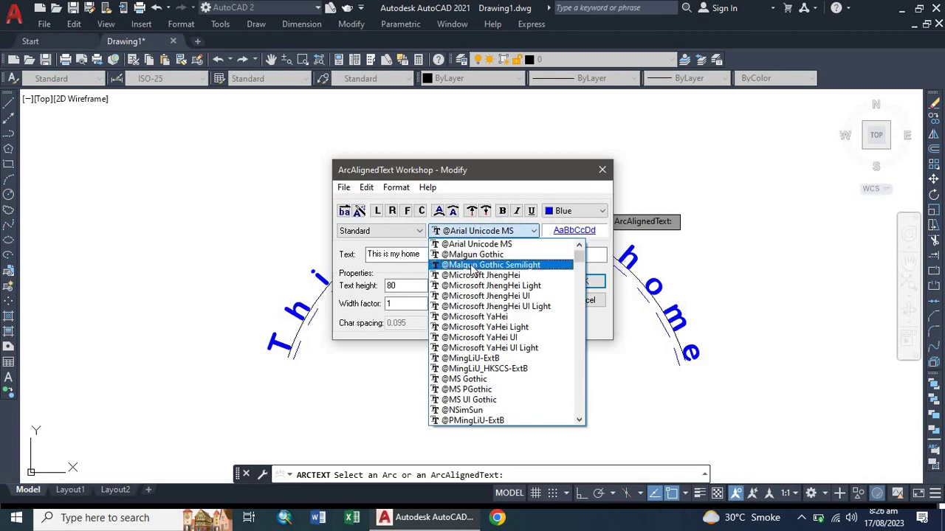
pyautogui.click(470, 263)
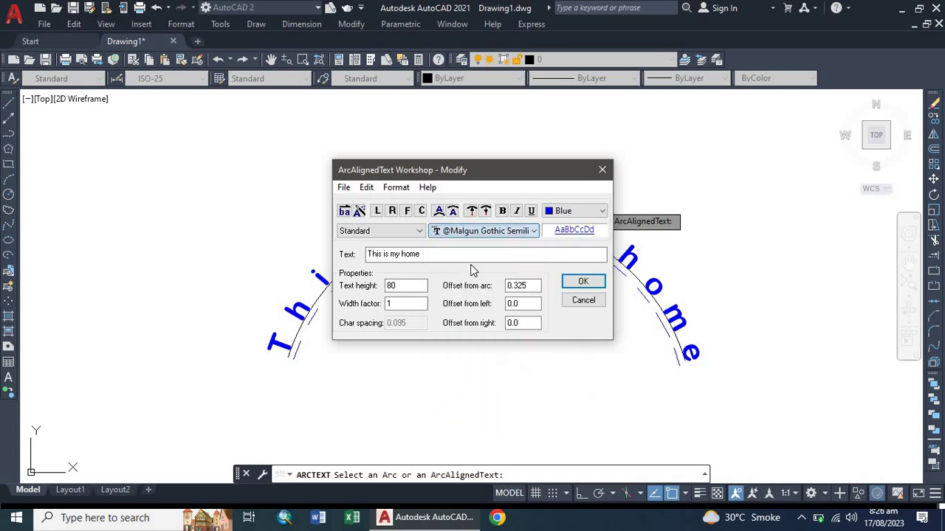
pyautogui.click(584, 281)
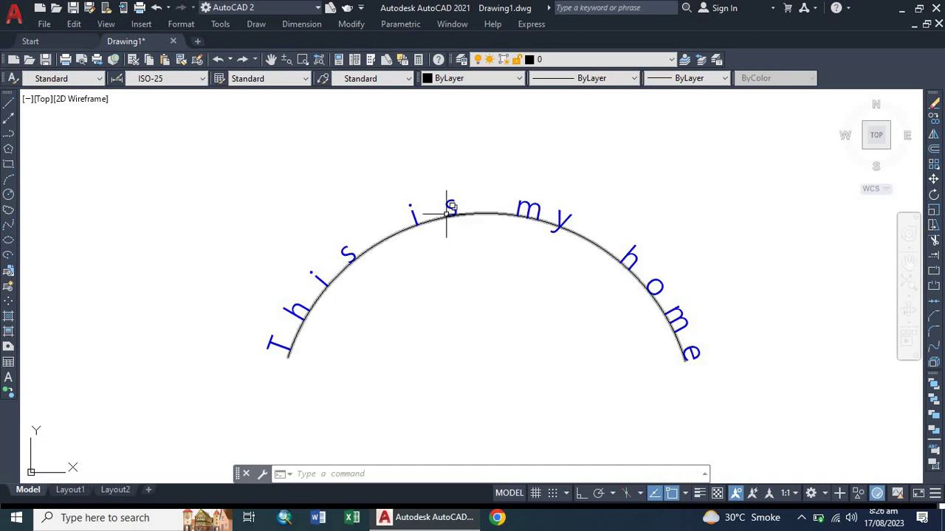
# Step: Create a multiline text reading "Home" in the empty area above and to the right of the arc
pyautogui.moveTo(442, 215); pyautogui.dragTo(327, 272, button='middle')
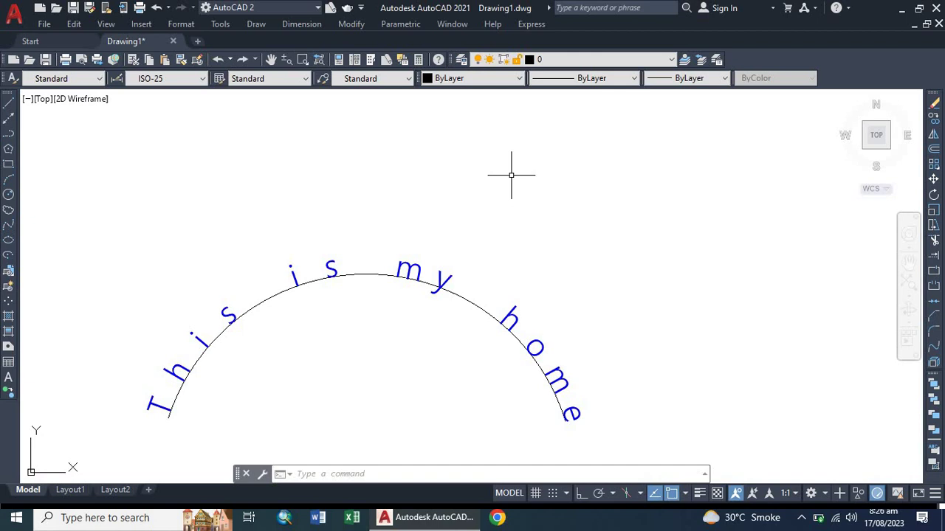
pyautogui.write('N')
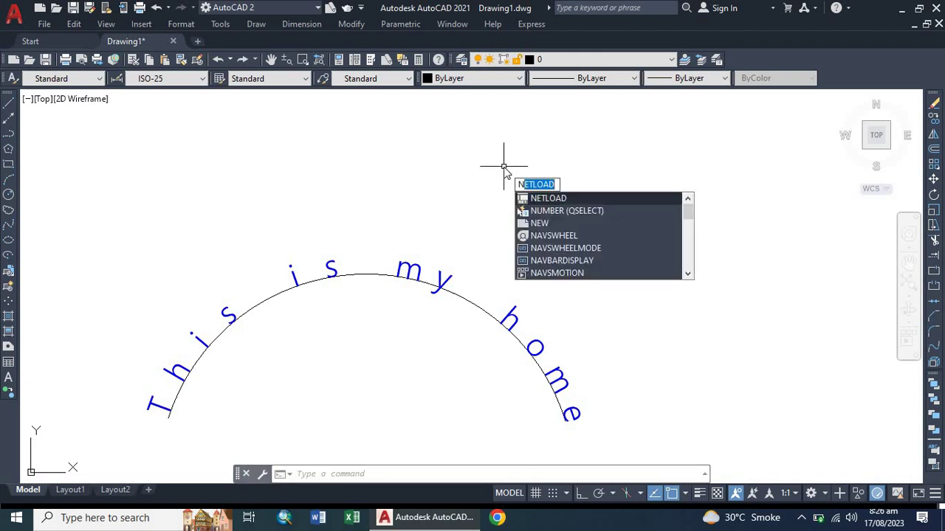
pyautogui.press('BackSpace')
pyautogui.write('MT')
pyautogui.press('Return')
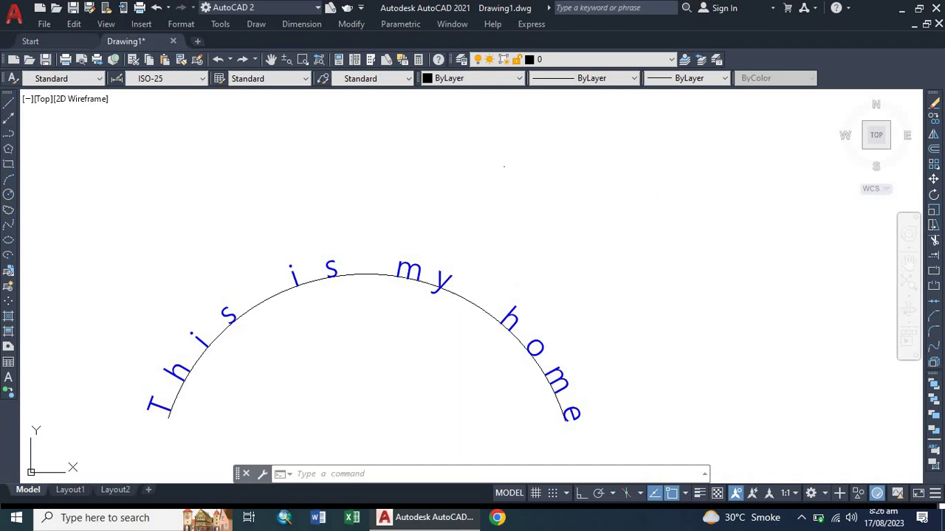
pyautogui.click(532, 161)
pyautogui.click(702, 203)
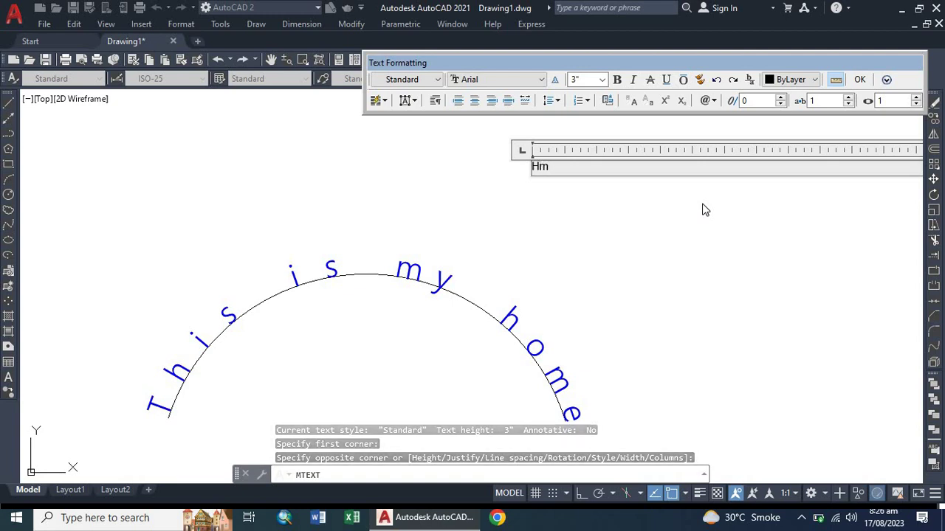
pyautogui.write('Home')
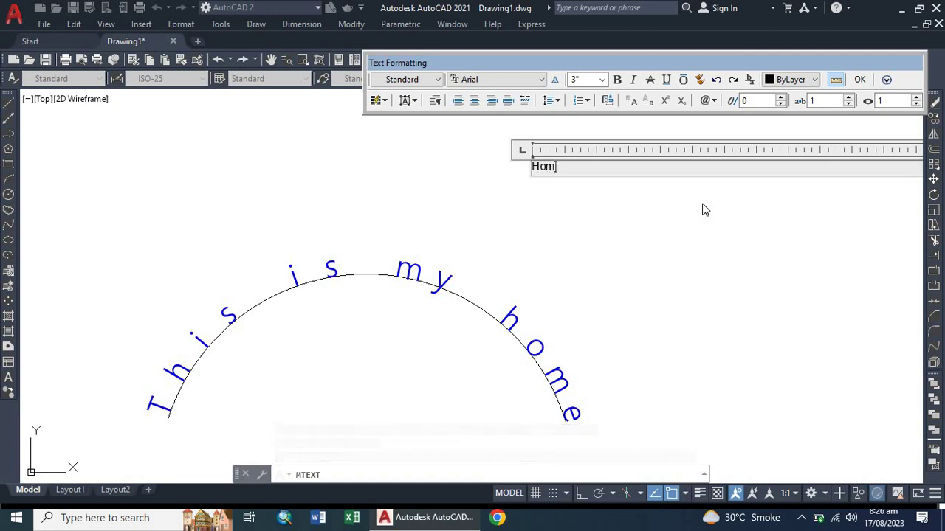
pyautogui.click(541, 210)
# Step: Open the multiline text "Home" for editing, select the whole word and increase its text height
pyautogui.scroll(6, 583, 183)
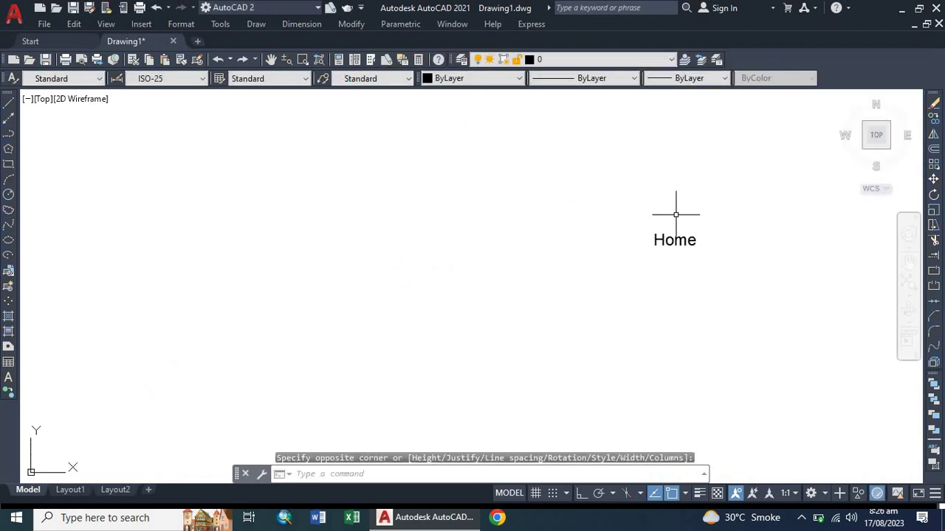
pyautogui.click(675, 237)
pyautogui.doubleClick(674, 237)
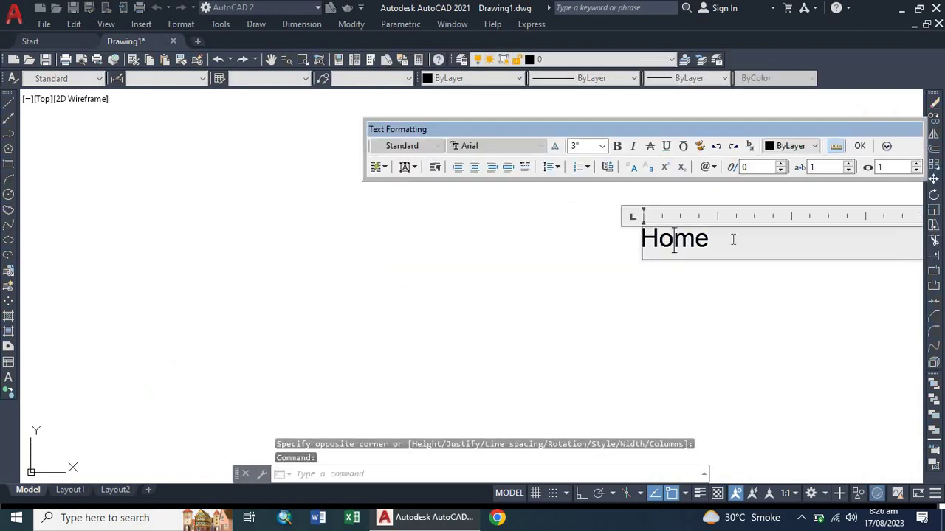
pyautogui.moveTo(727, 238); pyautogui.dragTo(623, 240)
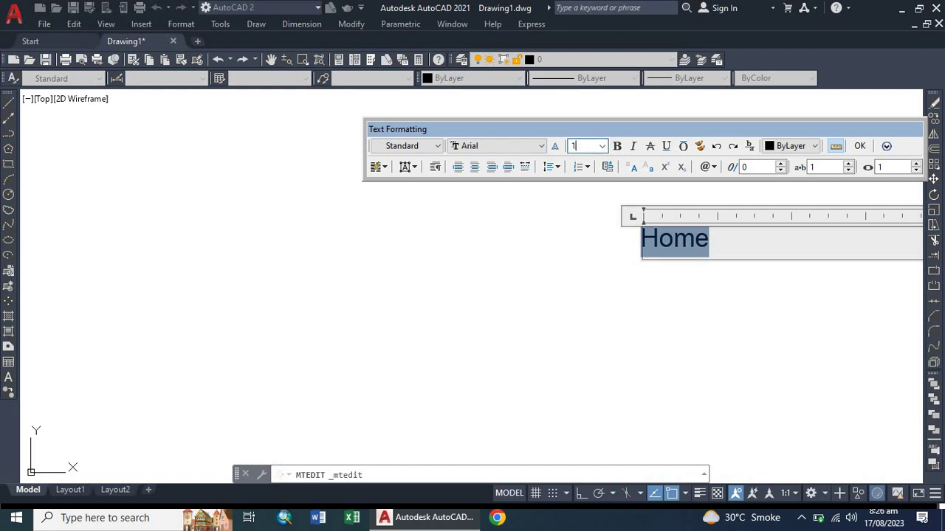
pyautogui.click(410, 294)
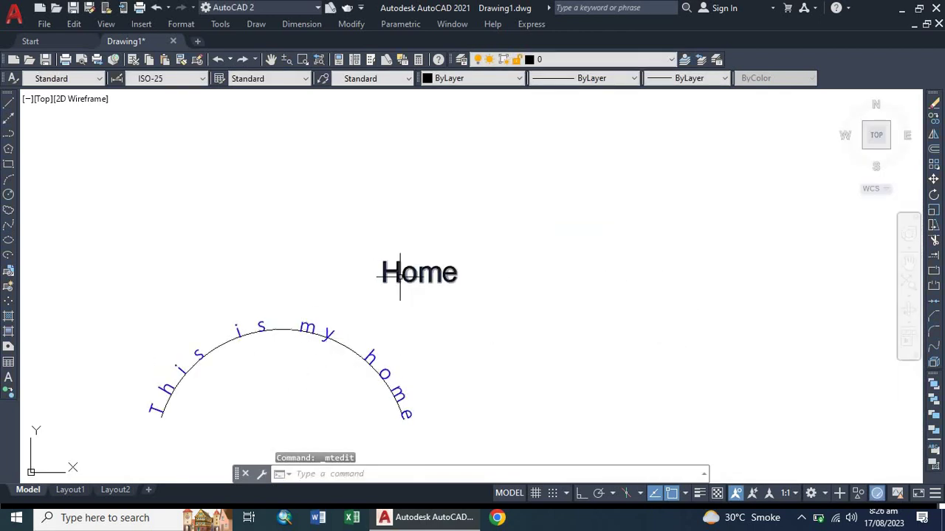
pyautogui.click(531, 25)
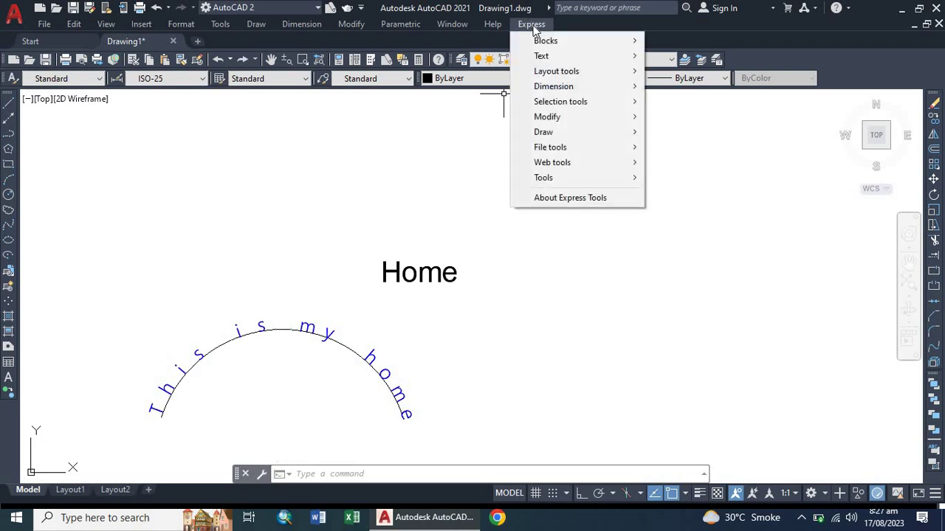
pyautogui.click(437, 213)
pyautogui.click(434, 213)
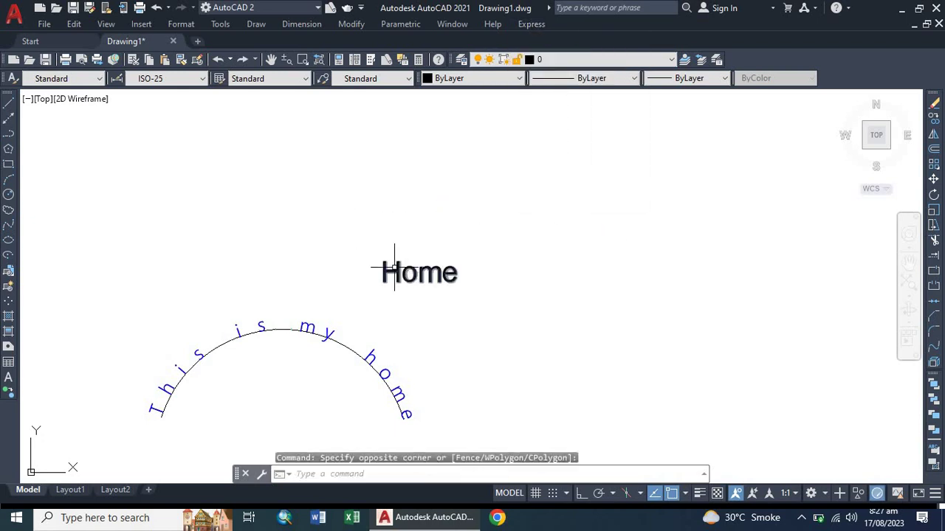
# Step: Try exploding the enlarged "Home" text with the Explode Text tool and undo the explosion
pyautogui.click(539, 25)
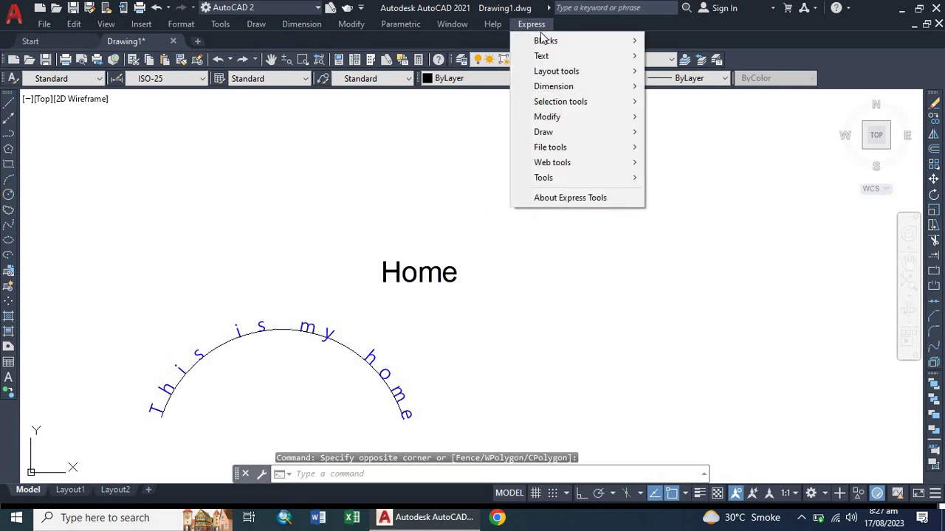
pyautogui.moveTo(543, 56)
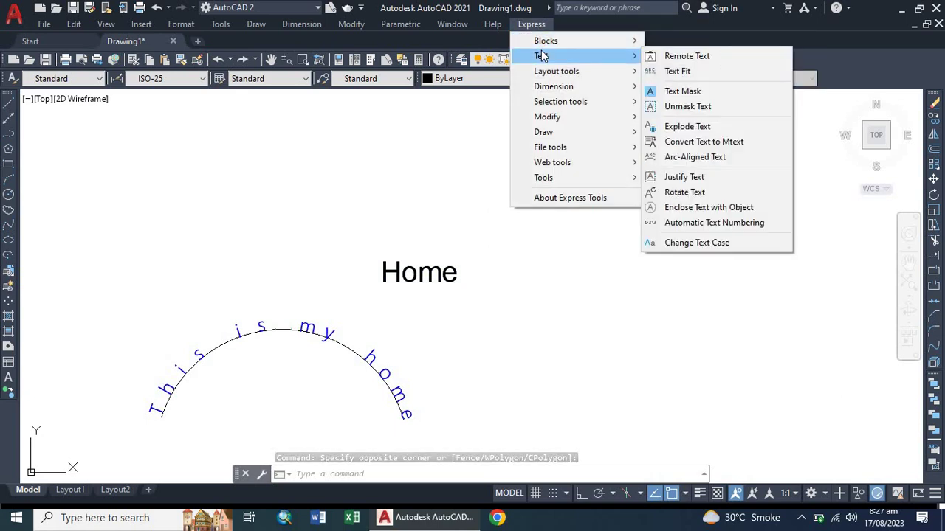
pyautogui.click(687, 127)
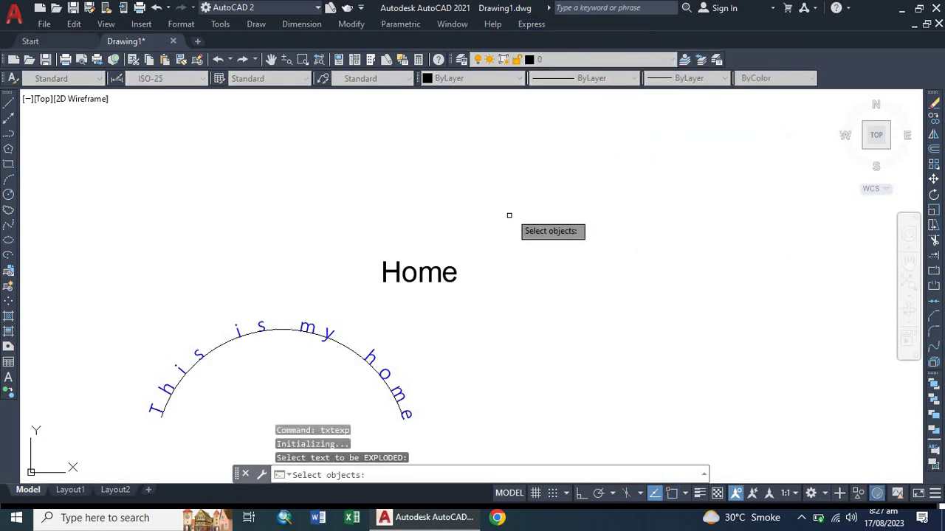
pyautogui.click(428, 271)
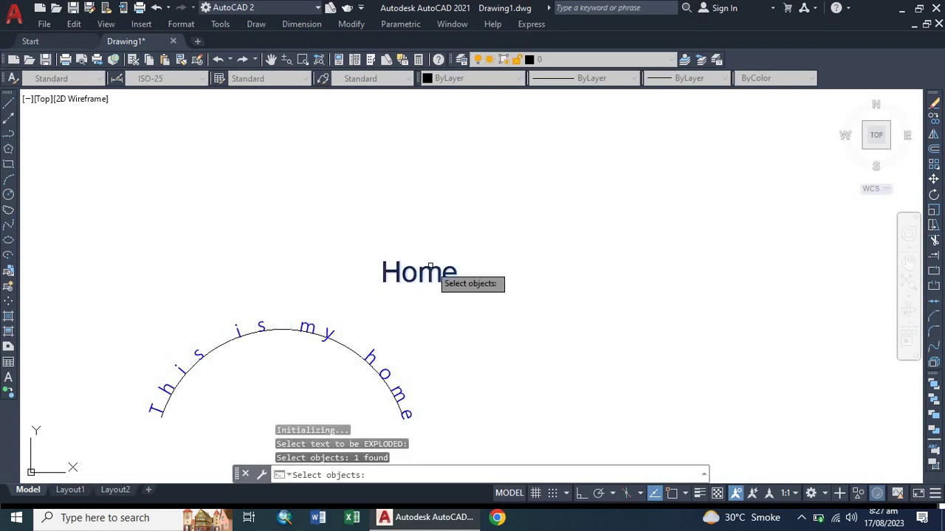
pyautogui.press('Return')
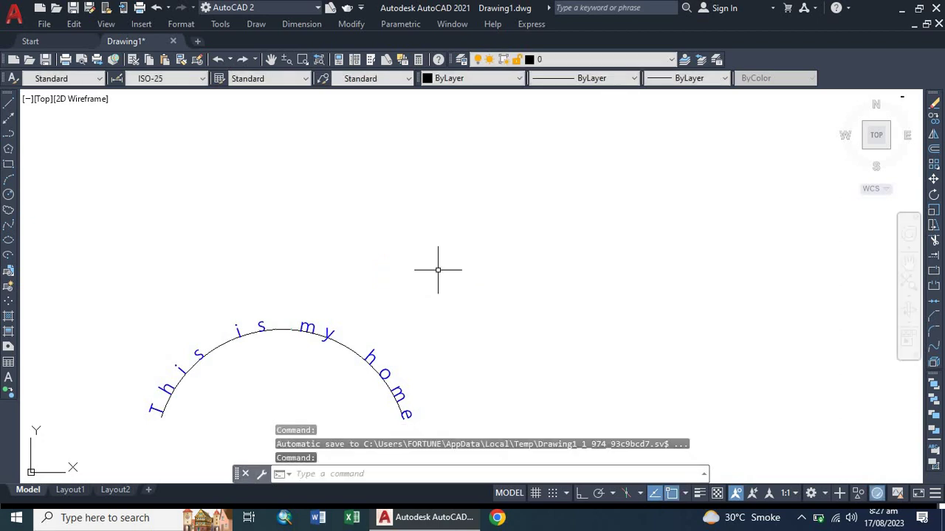
pyautogui.hotkey('ctrl', 'z')
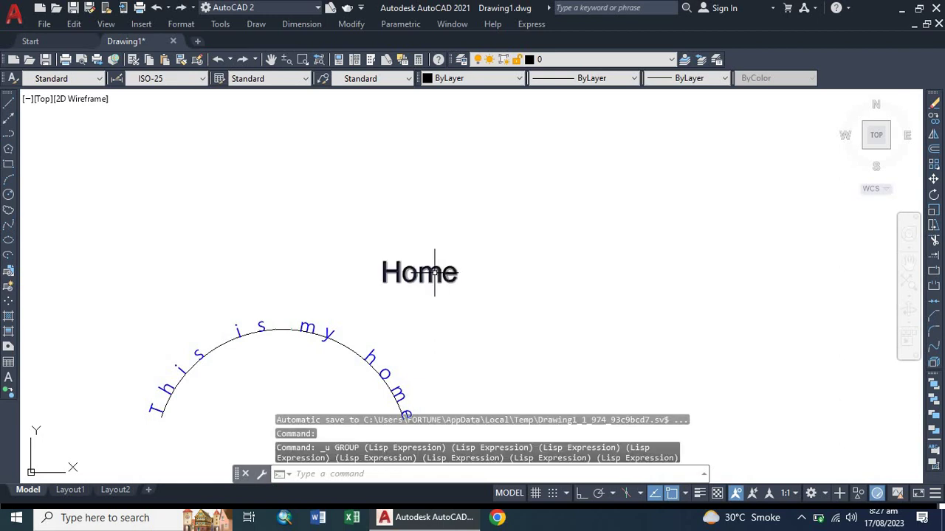
# Step: Explode the multiline text "Home" into line objects with the Explode Text tool
pyautogui.scroll(4, 418, 270)
pyautogui.click(419, 292)
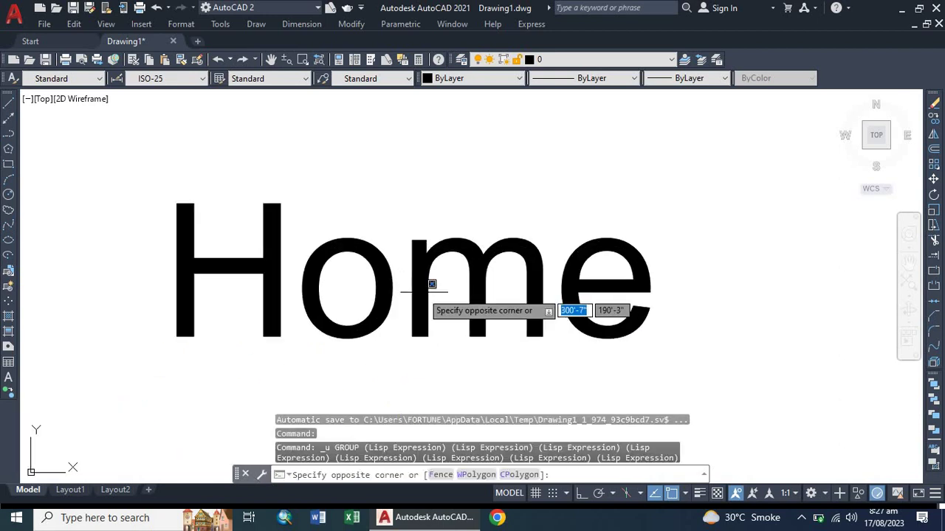
pyautogui.click(536, 28)
pyautogui.moveTo(549, 67)
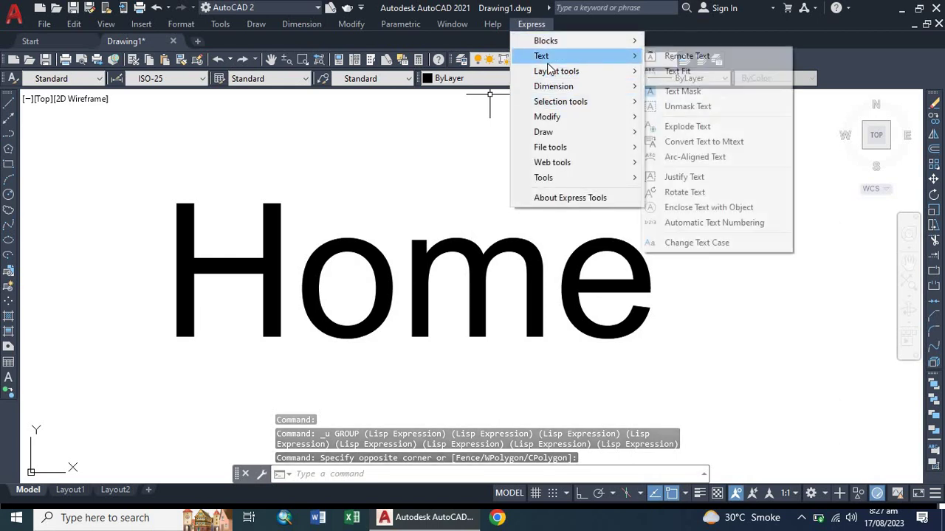
pyautogui.click(680, 128)
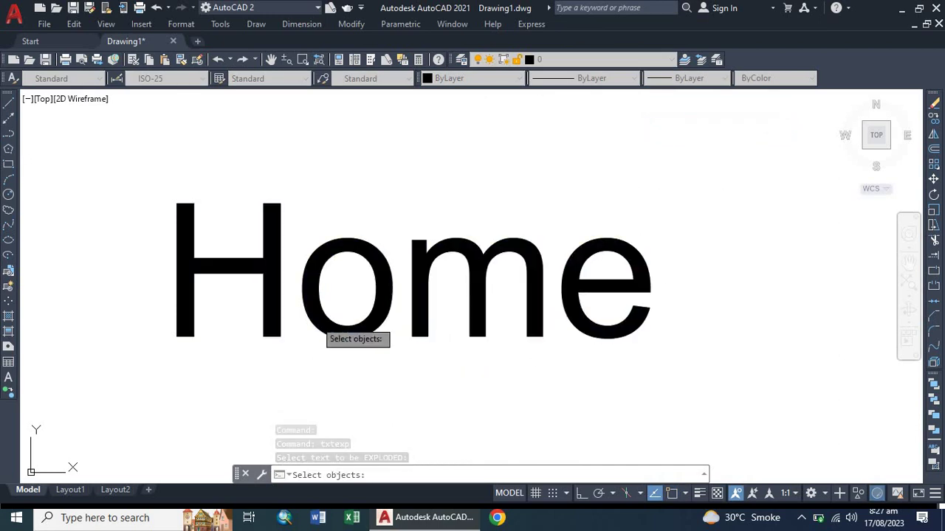
pyautogui.click(347, 326)
pyautogui.press('Return')
pyautogui.click(333, 322)
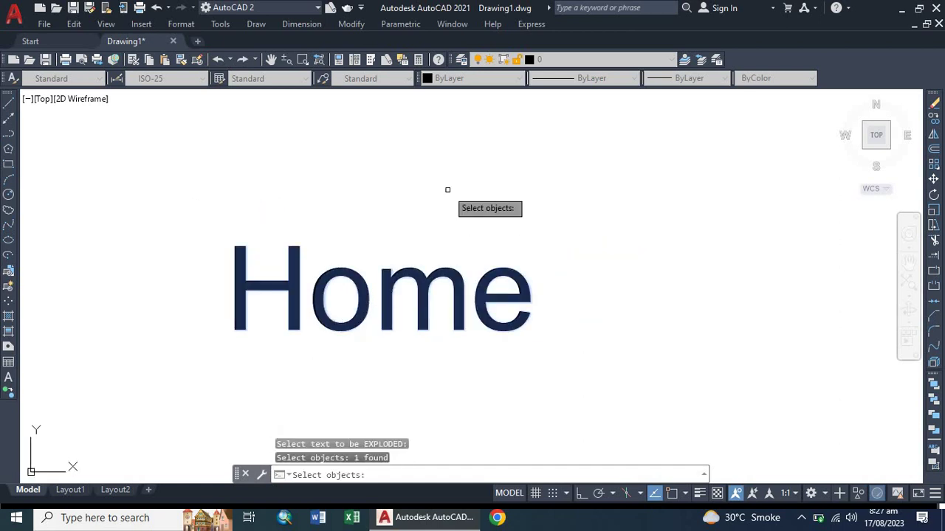
pyautogui.rightClick(429, 215)
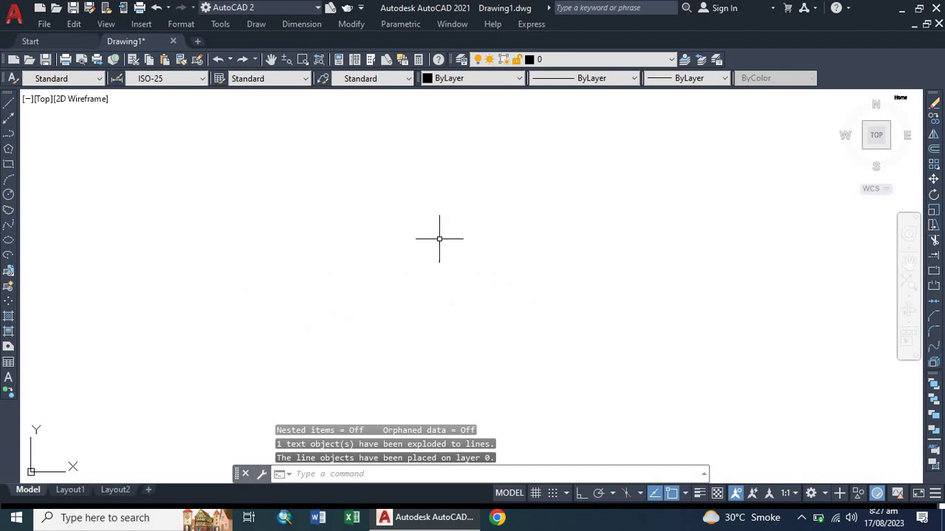
# Step: Stretch the top outer vertex of the H's right-hand outline in the exploded "Home" slightly upward and clear the selection
pyautogui.scroll(-5, 439, 238)
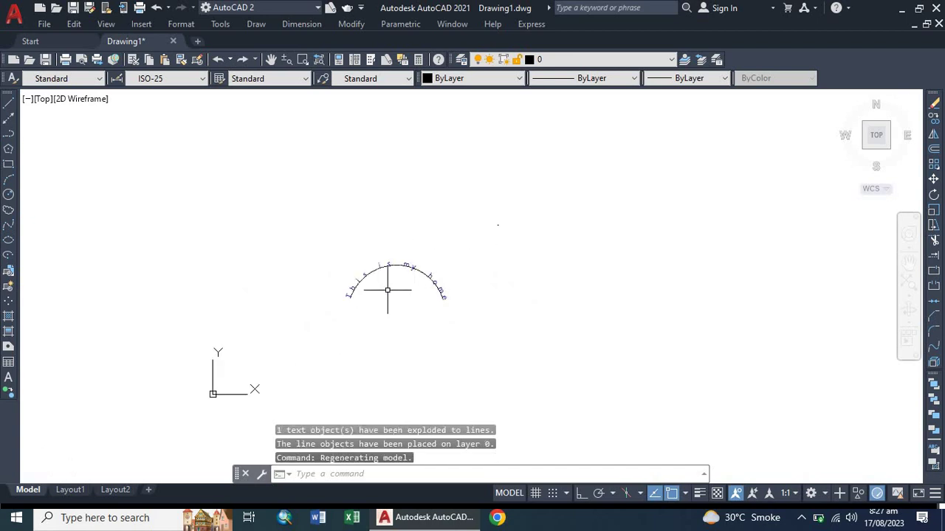
pyautogui.scroll(6, 434, 257)
pyautogui.scroll(-10, 449, 281)
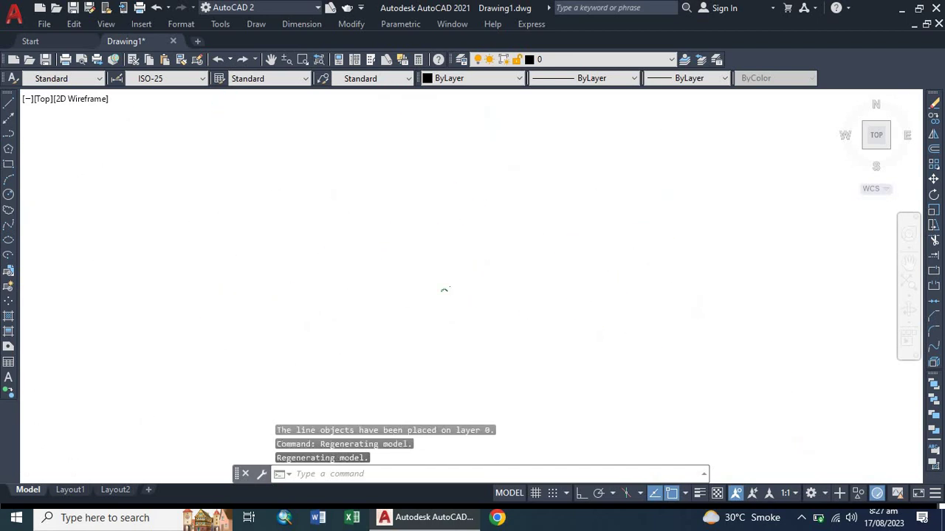
pyautogui.scroll(7, 445, 289)
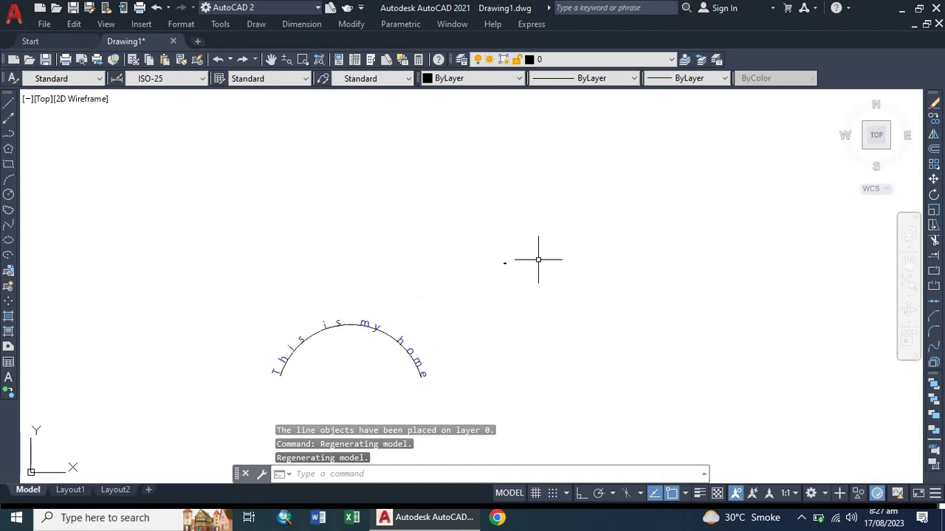
pyautogui.scroll(10, 538, 259)
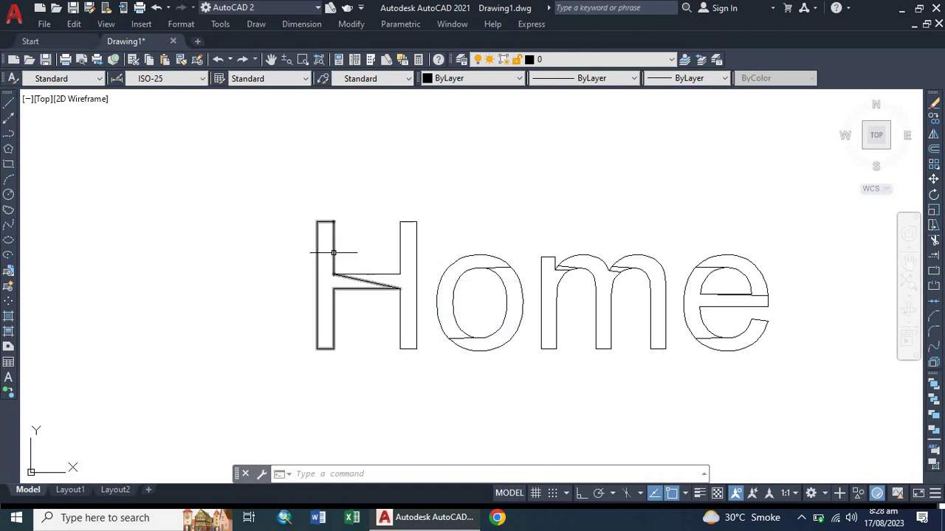
pyautogui.click(399, 253)
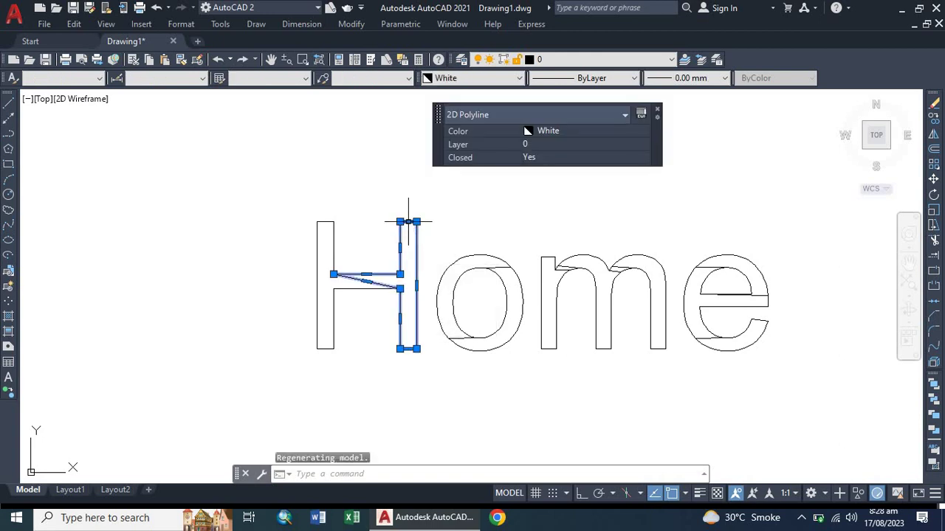
pyautogui.click(416, 222)
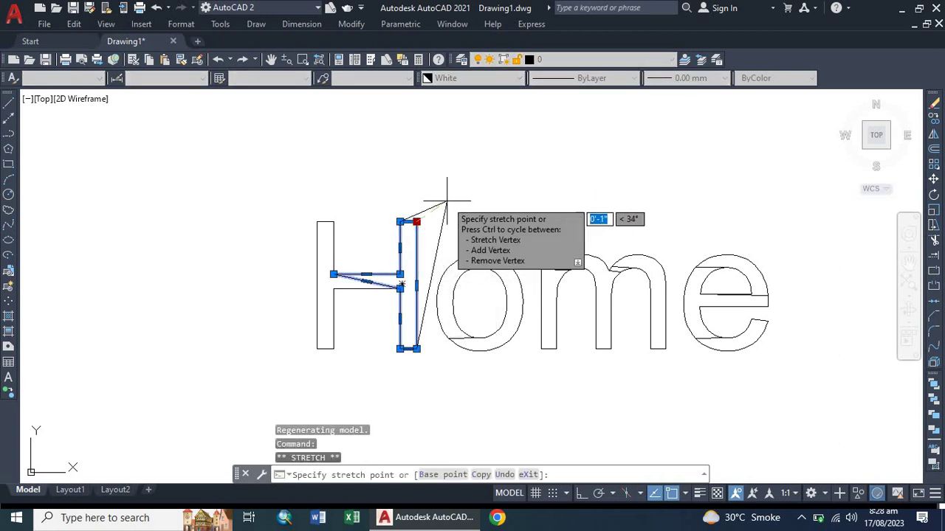
pyautogui.click(447, 200)
pyautogui.click(446, 200)
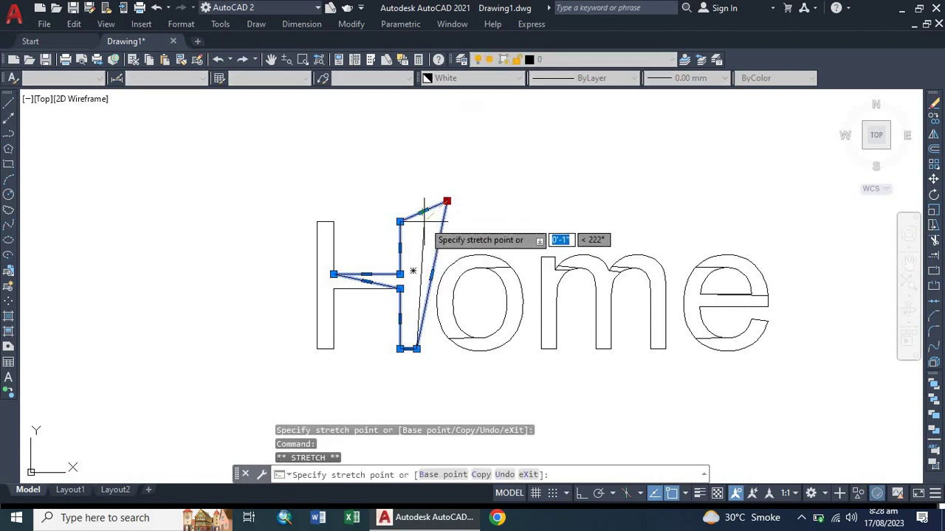
pyautogui.click(417, 215)
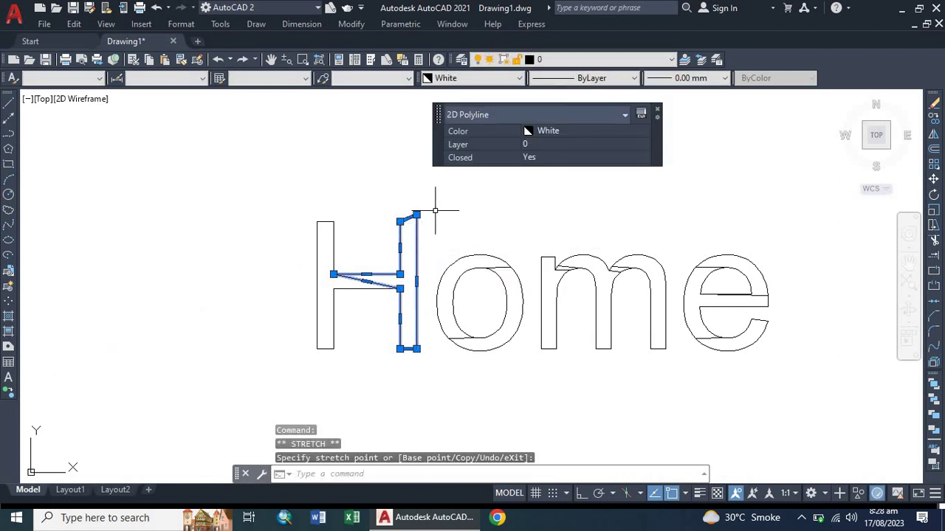
pyautogui.click(388, 197)
pyautogui.click(333, 181)
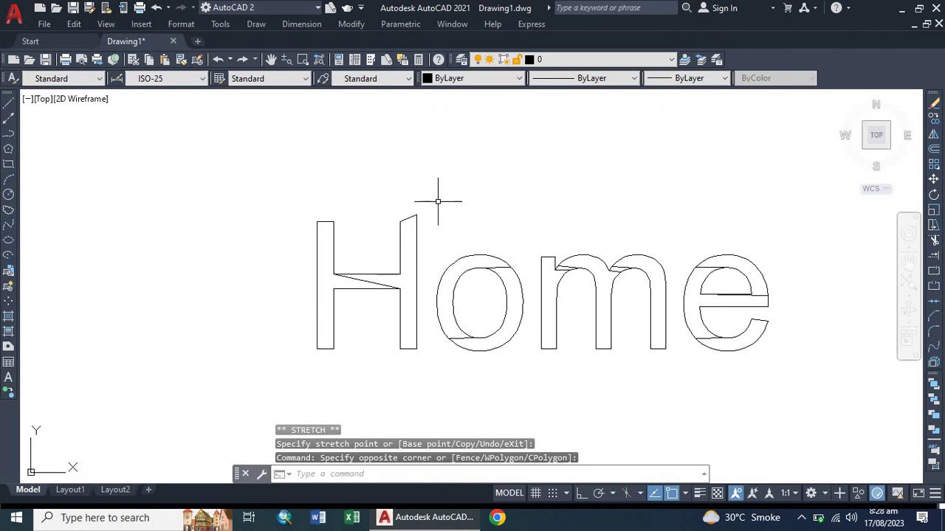
pyautogui.scroll(-4, 485, 316)
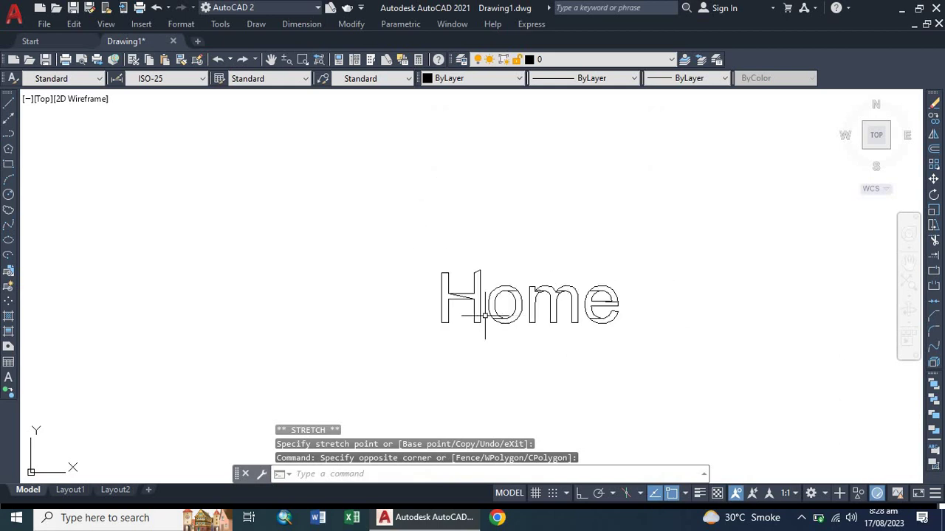
pyautogui.scroll(4, 489, 310)
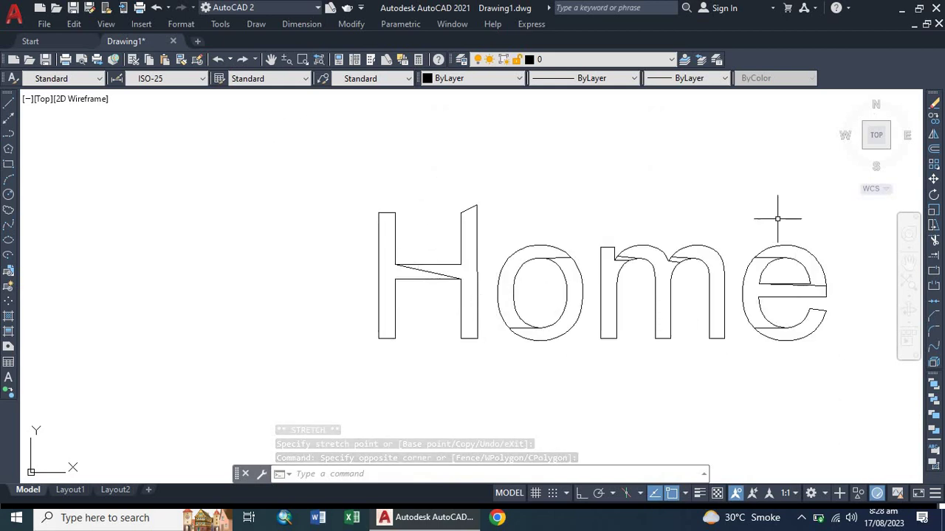
pyautogui.click(516, 25)
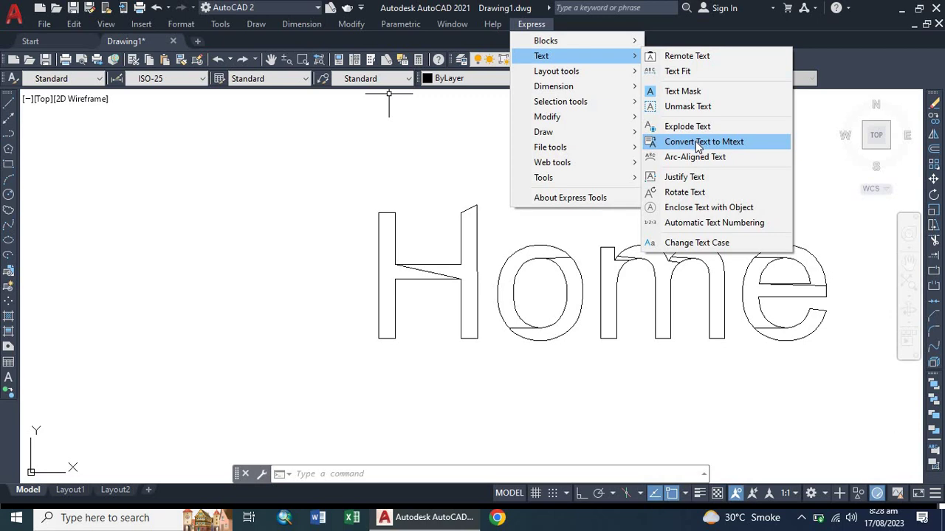
pyautogui.click(415, 157)
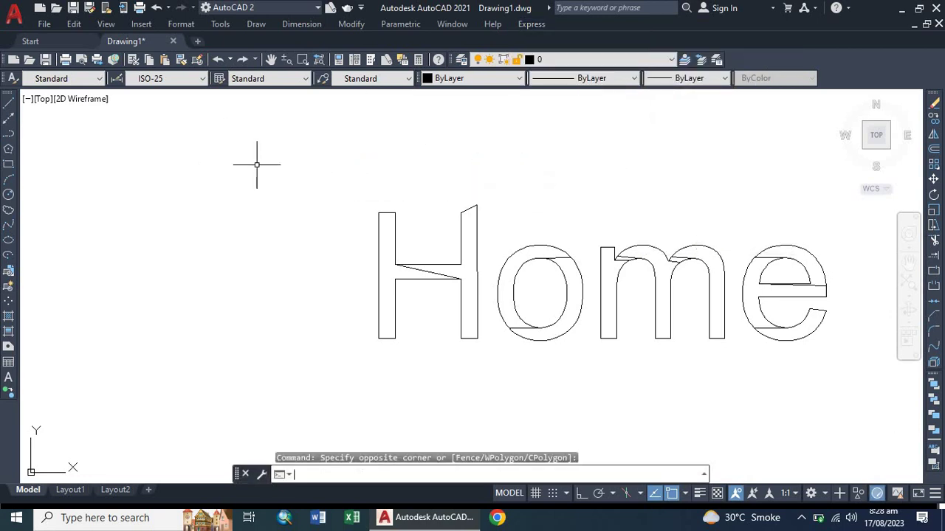
# Step: Create the single-line text "DDKH" to the upper left of the exploded "Home" with the default height and 0 rotation
pyautogui.write('DT')
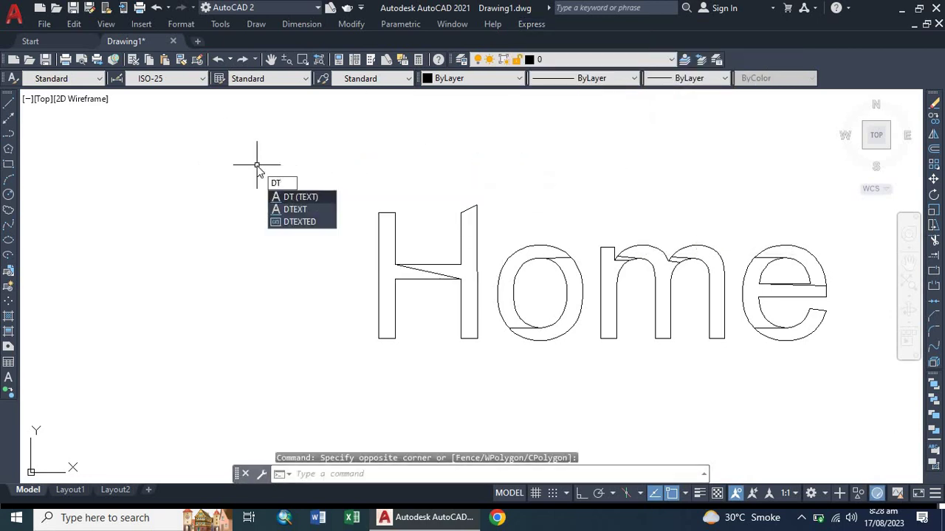
pyautogui.press('Return')
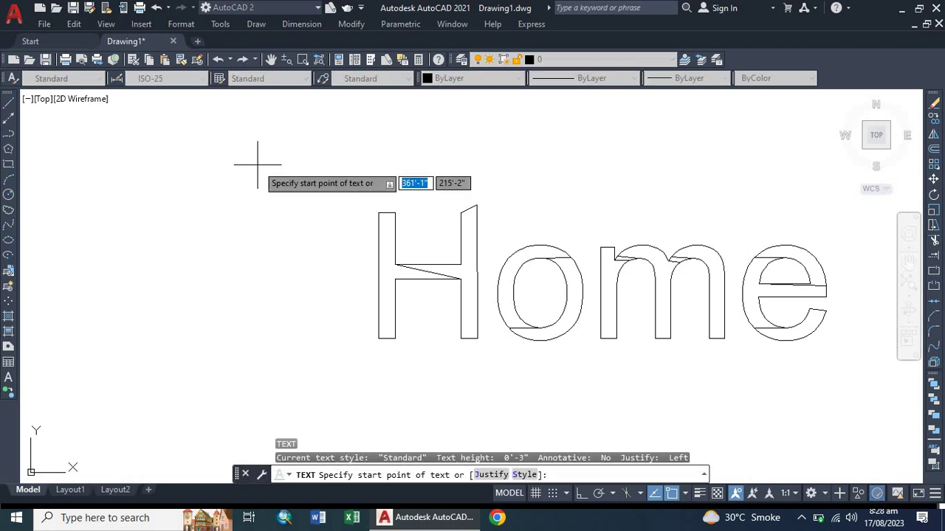
pyautogui.click(98, 222)
pyautogui.press('Return')
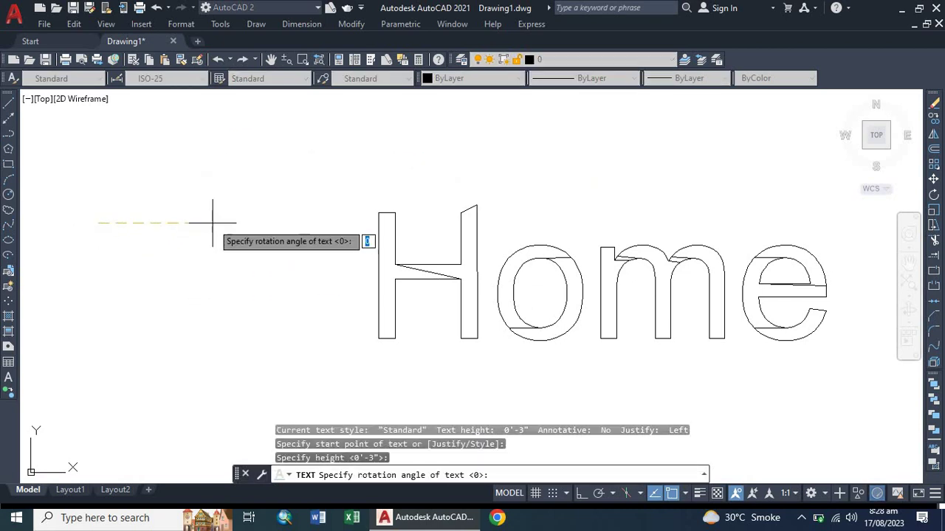
pyautogui.press('Return')
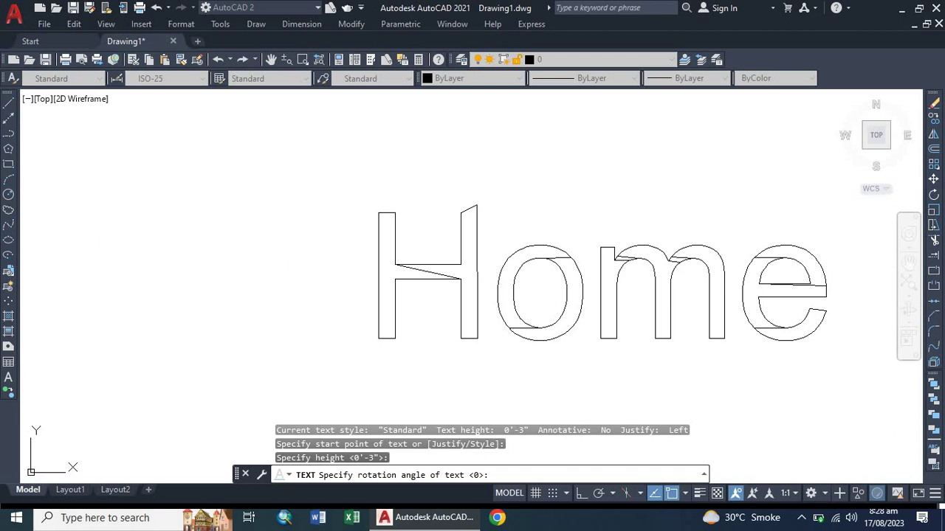
pyautogui.write('DDKH')
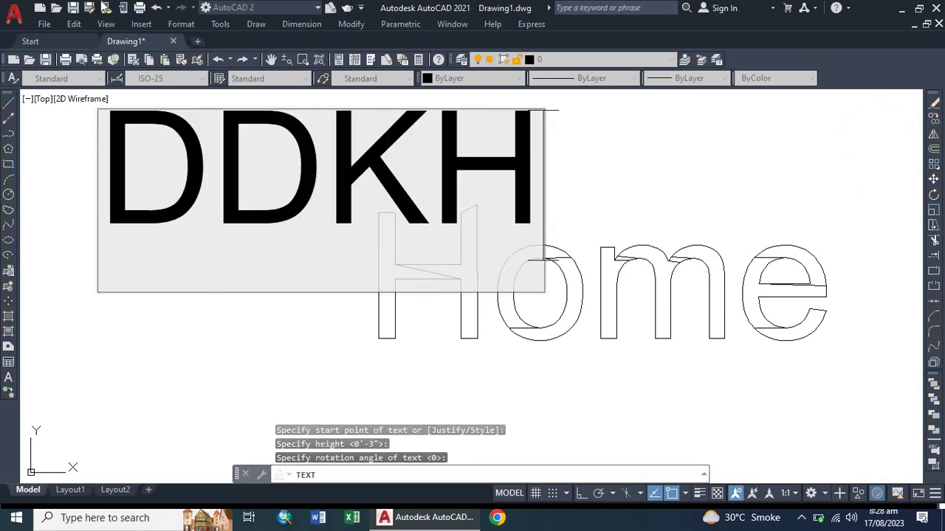
pyautogui.click(161, 344)
pyautogui.scroll(-2, 236, 344)
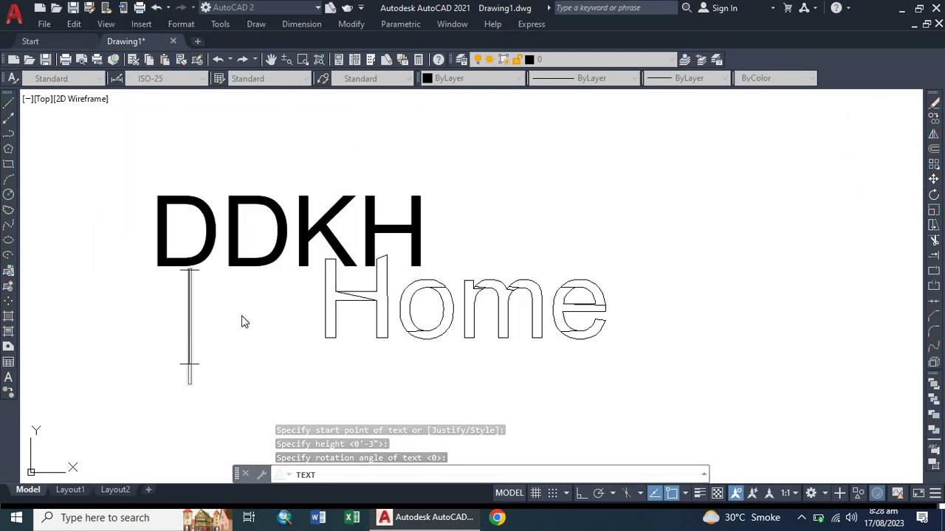
pyautogui.press('Escape')
# Step: Convert the single-line text "DDKH" to multiline text with the Convert Text to Mtext tool
pyautogui.click(531, 23)
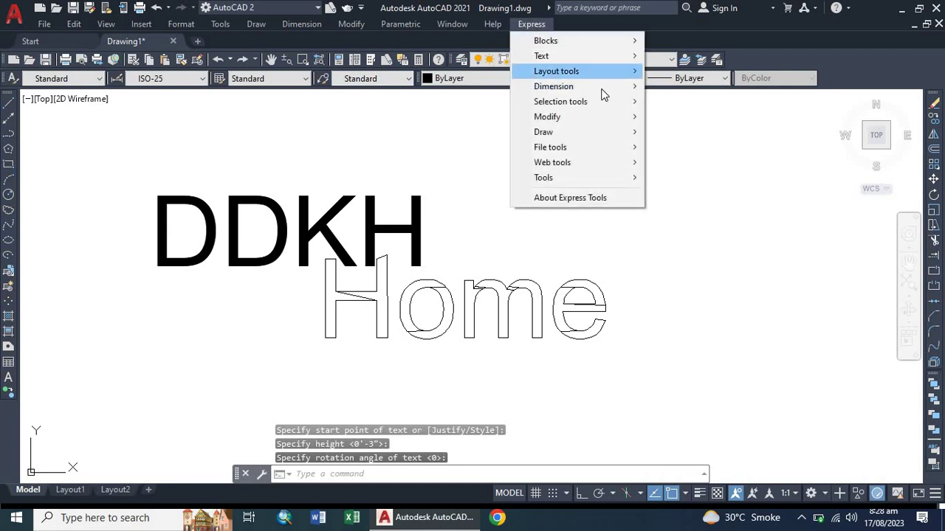
pyautogui.moveTo(579, 55)
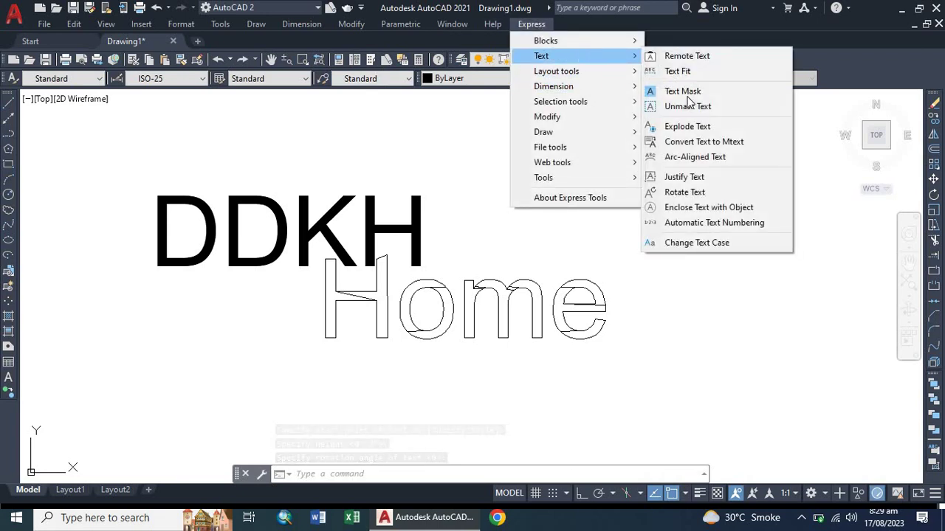
pyautogui.click(686, 141)
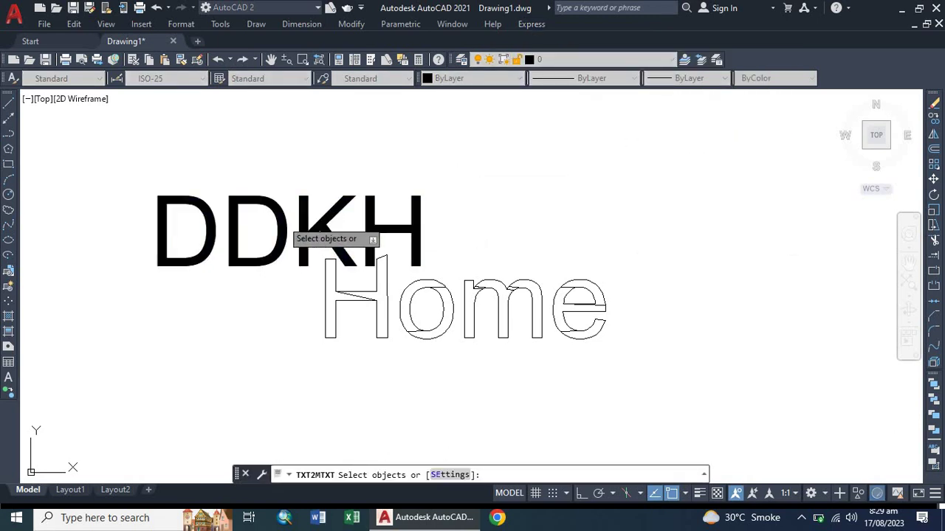
pyautogui.click(311, 225)
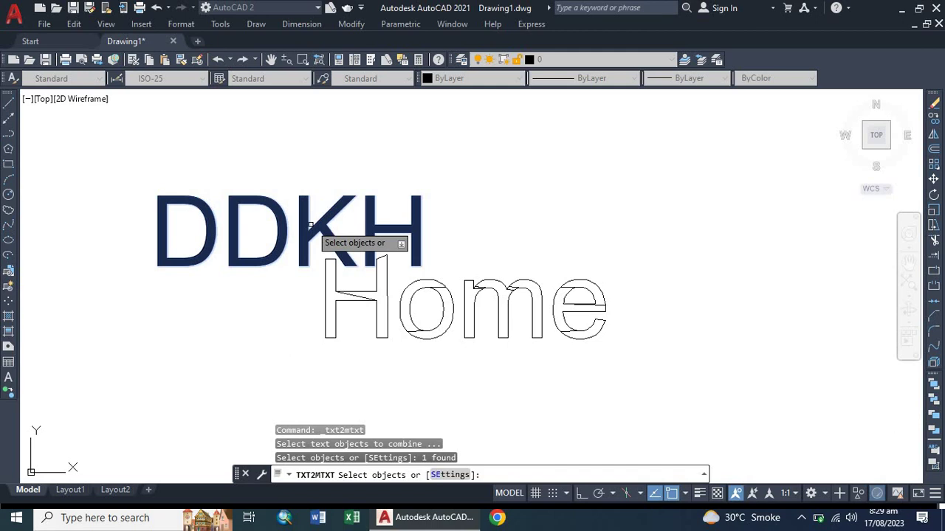
pyautogui.press('Return')
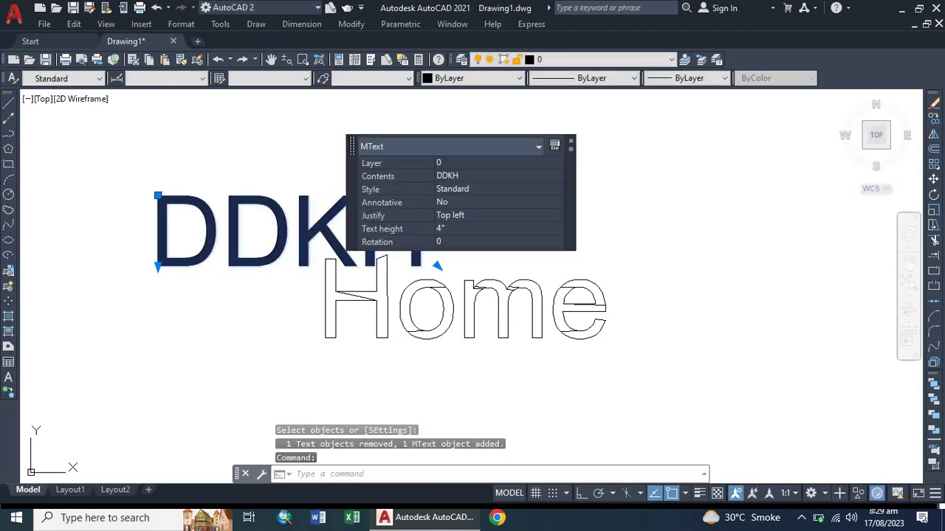
# Step: Open the converted "DDKH" text for editing, select all its letters and close the editor without changes
pyautogui.doubleClick(310, 231)
pyautogui.moveTo(425, 225); pyautogui.dragTo(176, 224)
pyautogui.click(107, 307)
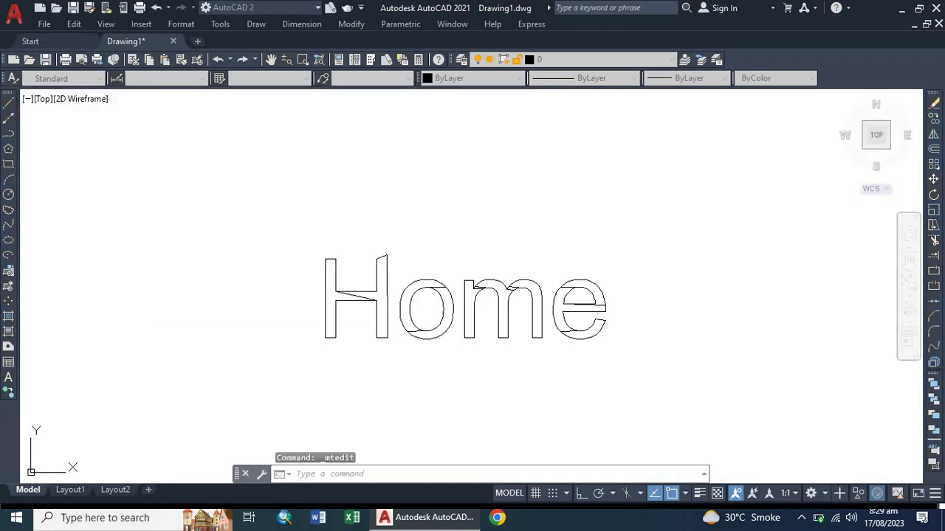
# Step: Inspect the settings of the arc-aligned text "This is my home" with the Arc-Aligned Text tool and close them without changes
pyautogui.click(521, 27)
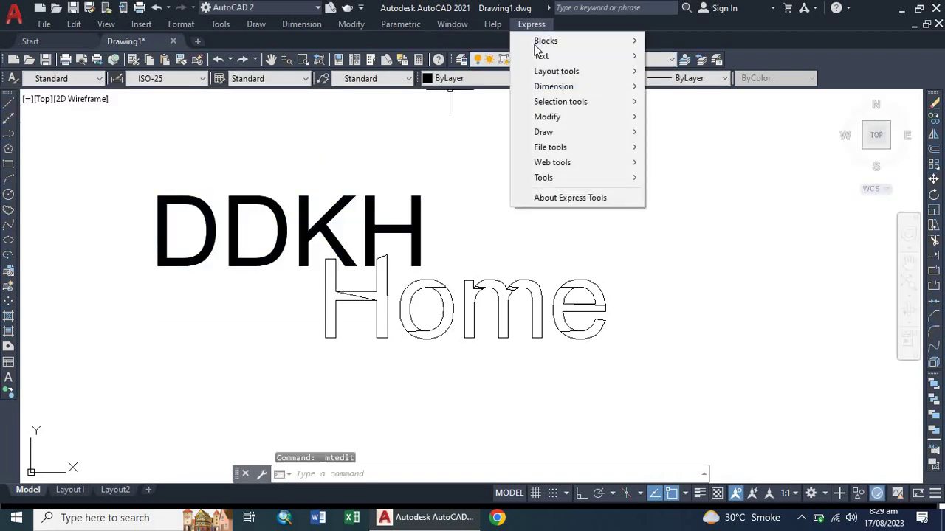
pyautogui.moveTo(537, 59)
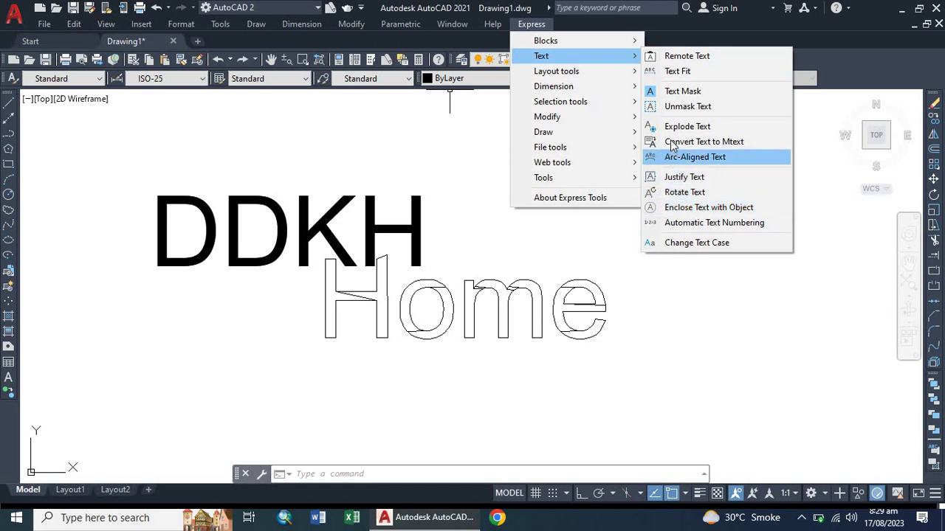
pyautogui.click(677, 168)
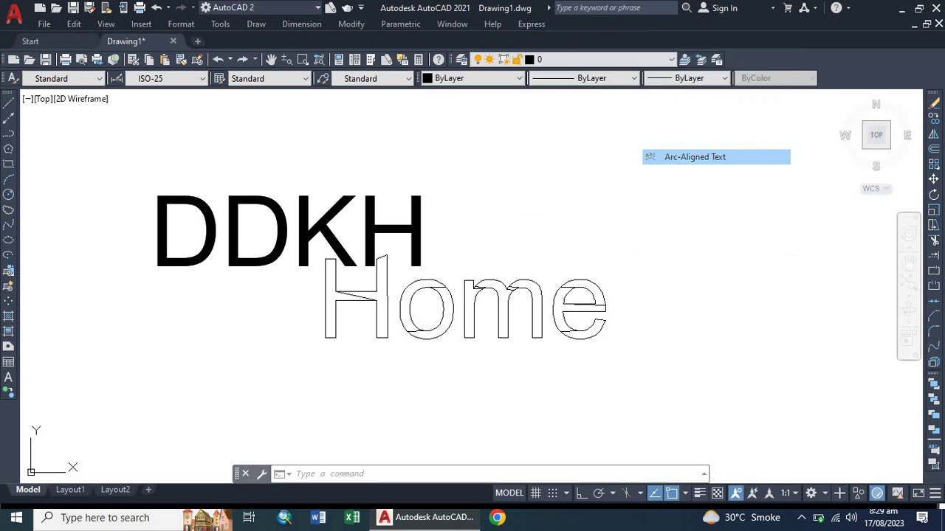
pyautogui.scroll(-5, 567, 174)
pyautogui.scroll(-3, 520, 238)
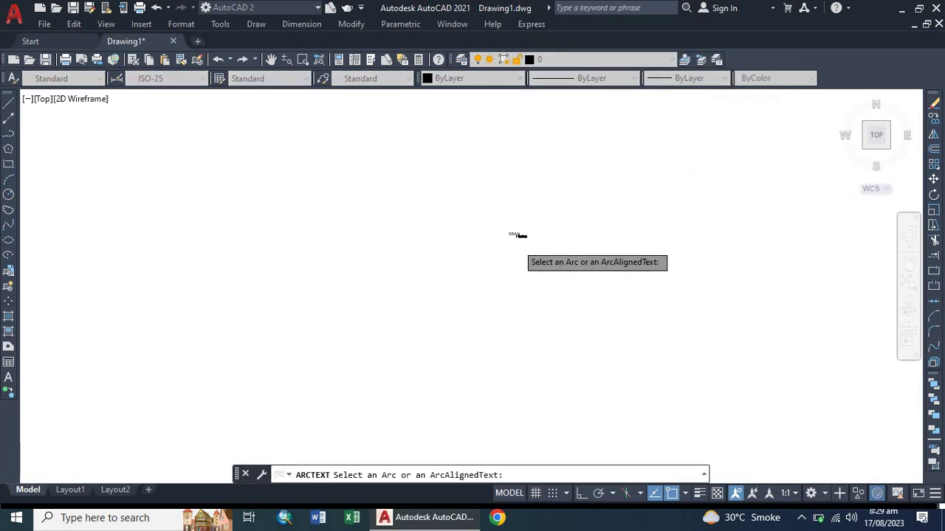
pyautogui.scroll(10, 516, 236)
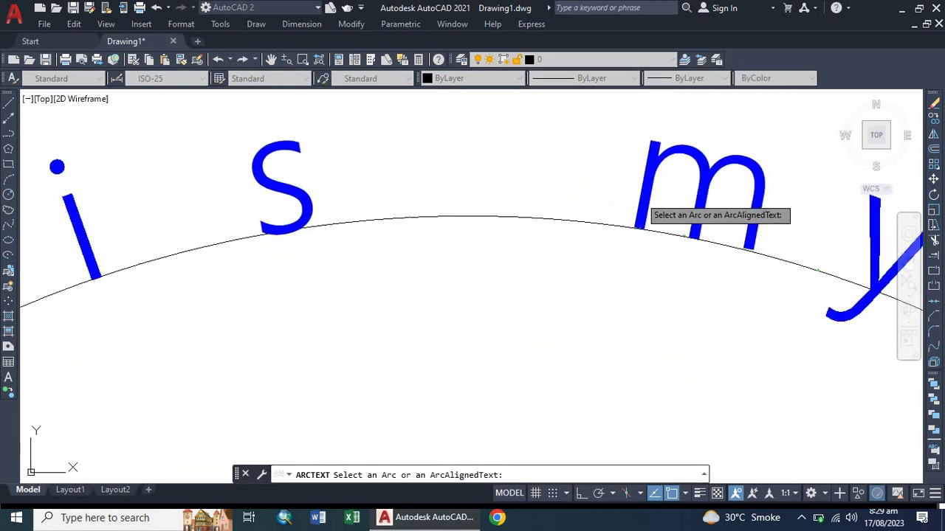
pyautogui.click(657, 206)
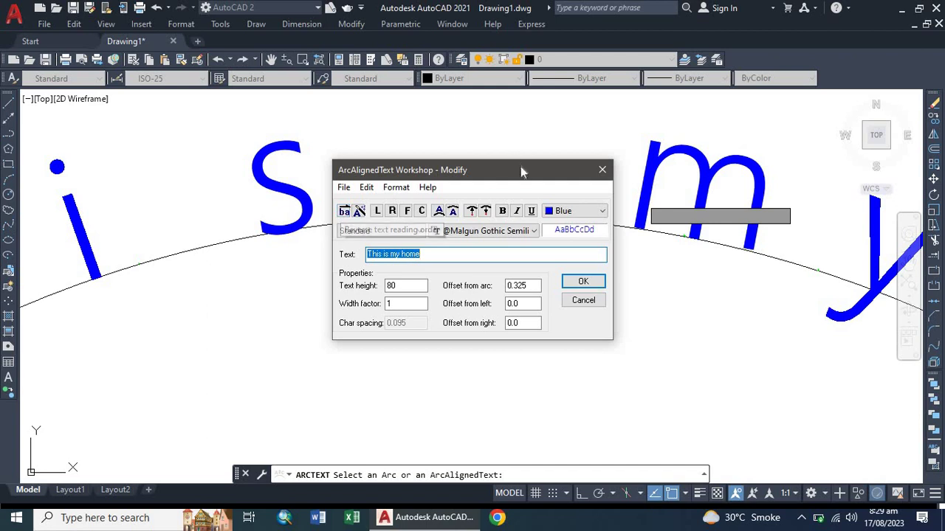
pyautogui.click(603, 172)
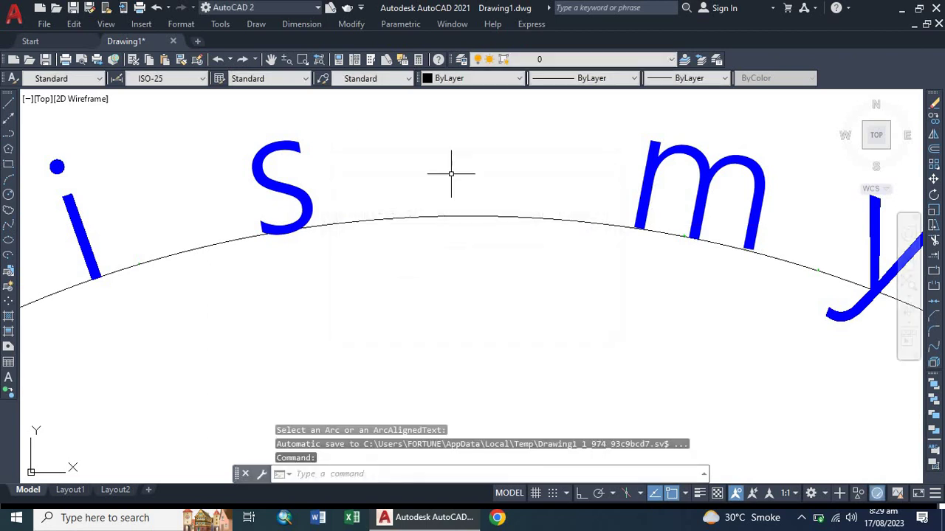
# Step: Reopen the Arc-Aligned Text settings for "This is my home" with the whole arc in view, review them and dismiss the dialog
pyautogui.scroll(-4, 448, 181)
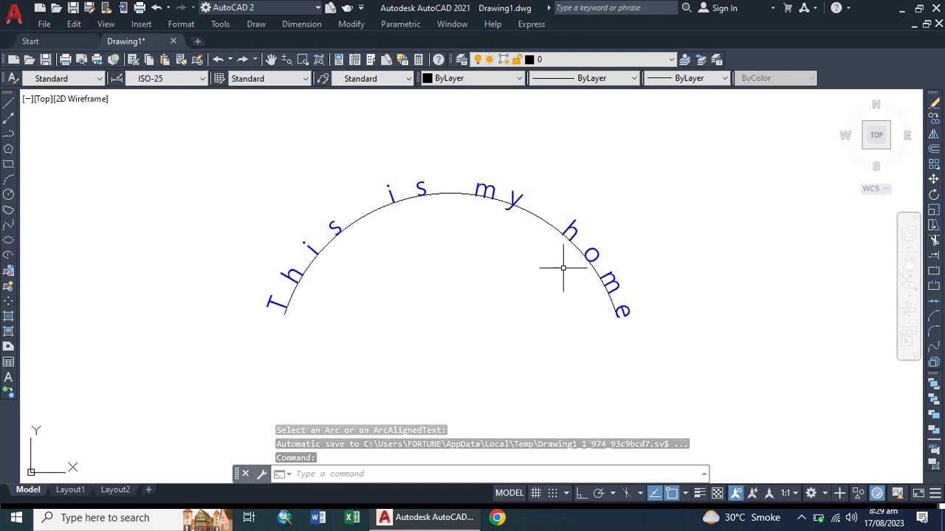
pyautogui.click(537, 25)
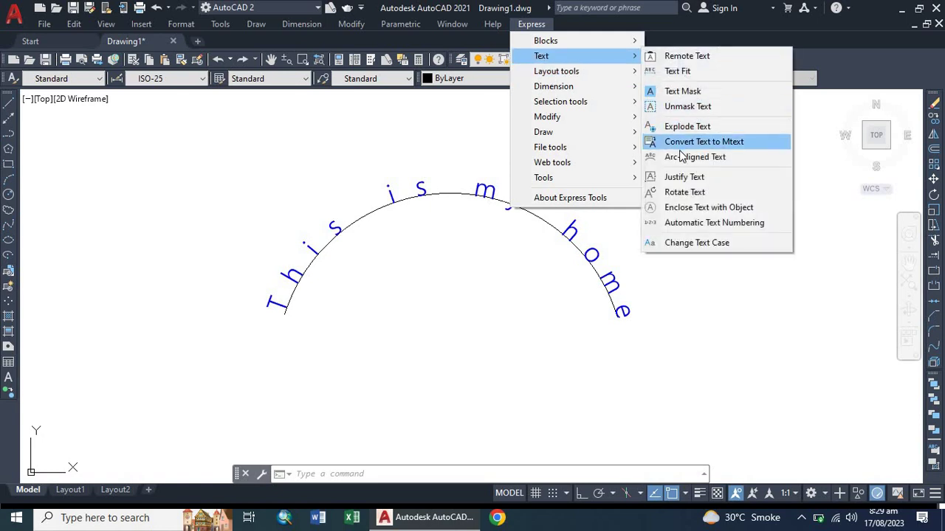
pyautogui.click(694, 157)
pyautogui.click(515, 201)
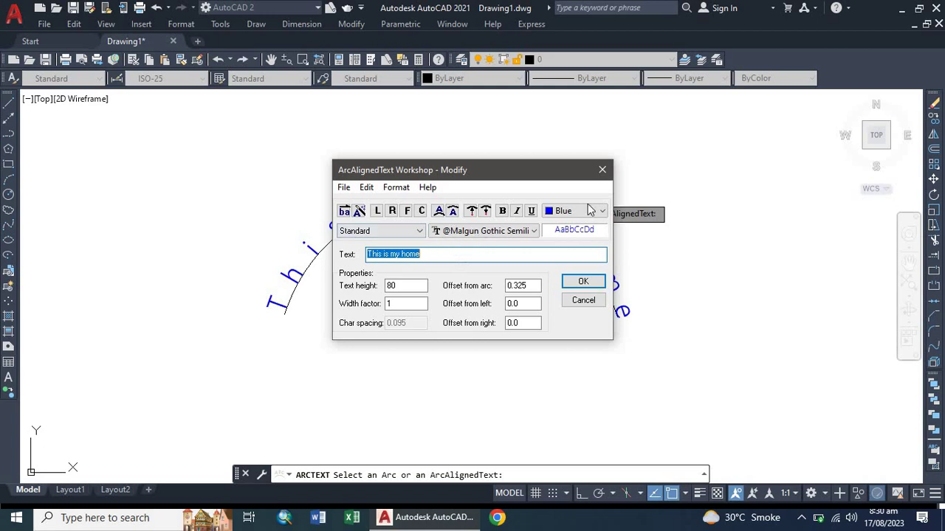
pyautogui.click(601, 171)
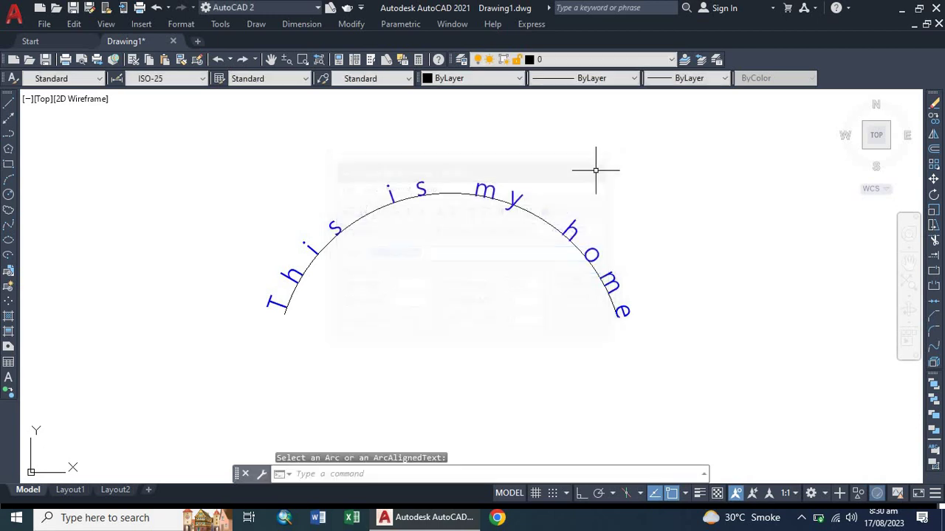